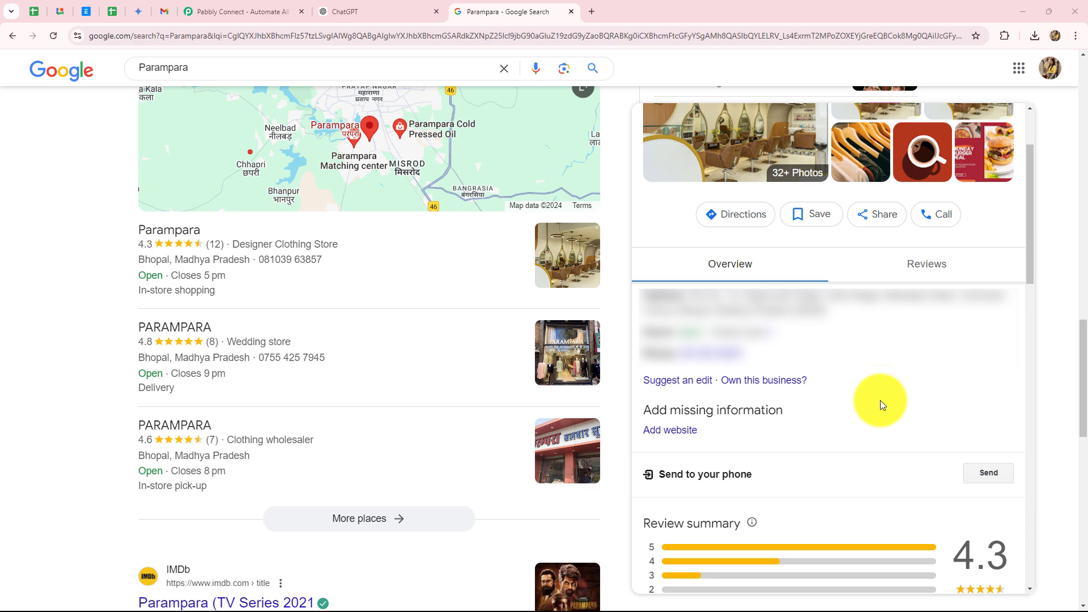
{"action": "scroll", "coordinate": [879, 400], "scroll_direction": "up", "scroll_amount": 1}
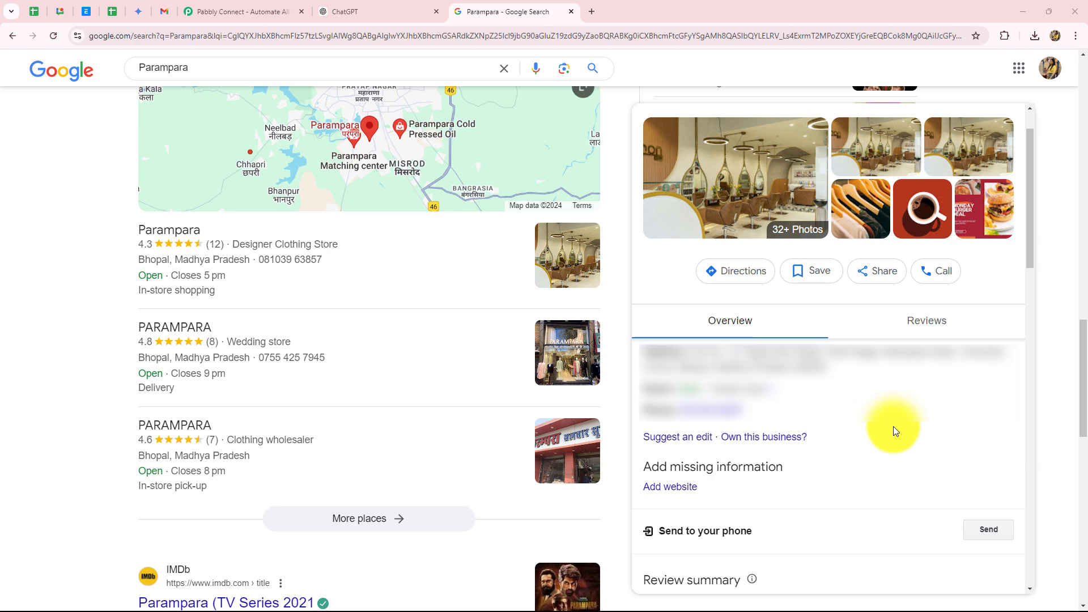
{"action": "key", "text": "ctrl+shift+Tab"}
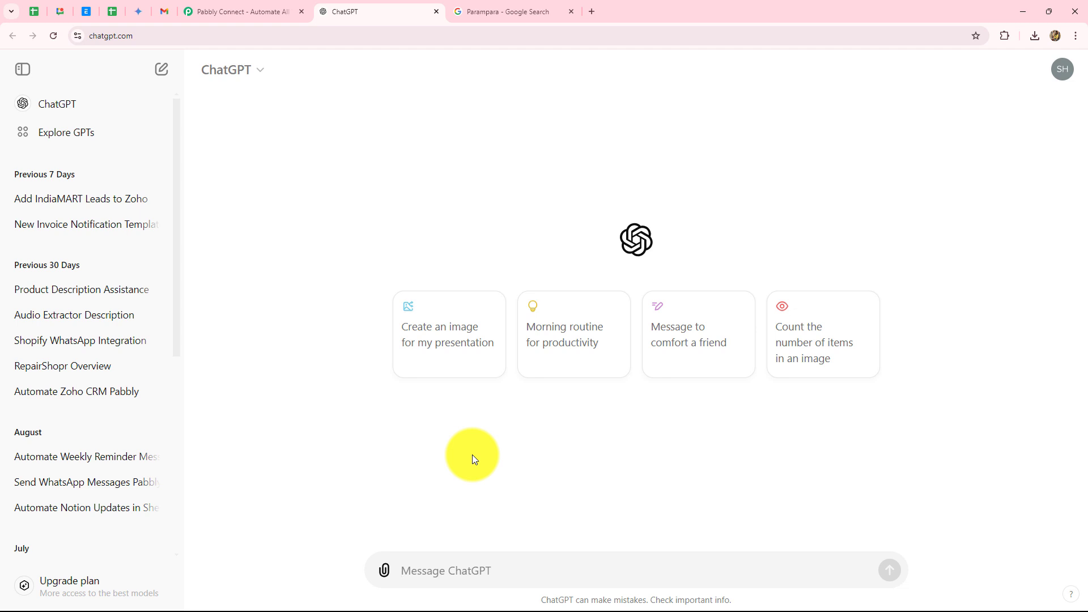
{"action": "key", "text": "ctrl+shift+Tab"}
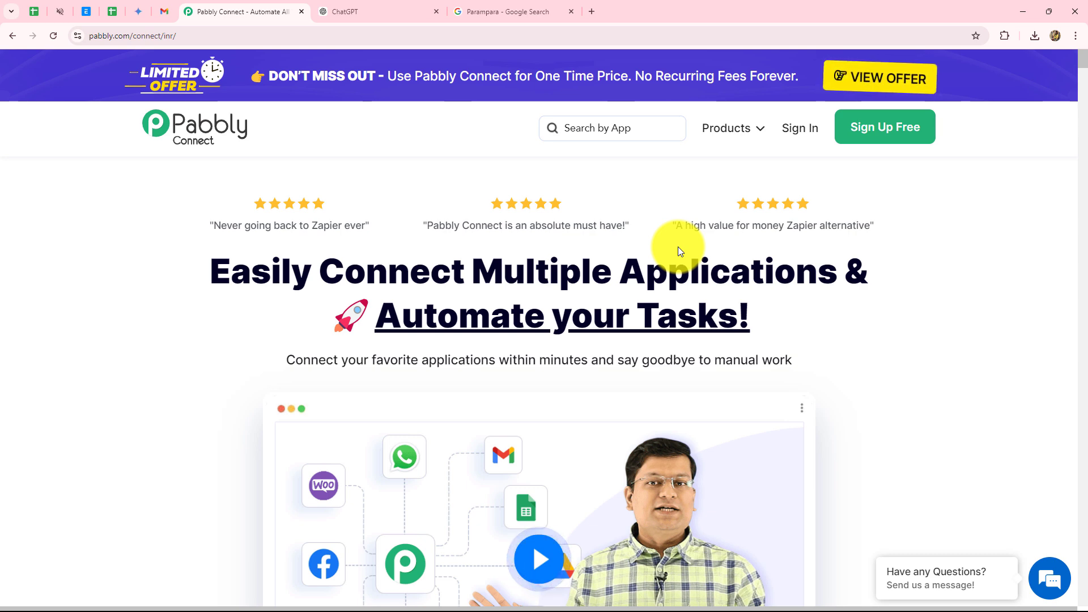
{"action": "left_click", "coordinate": [522, 14]}
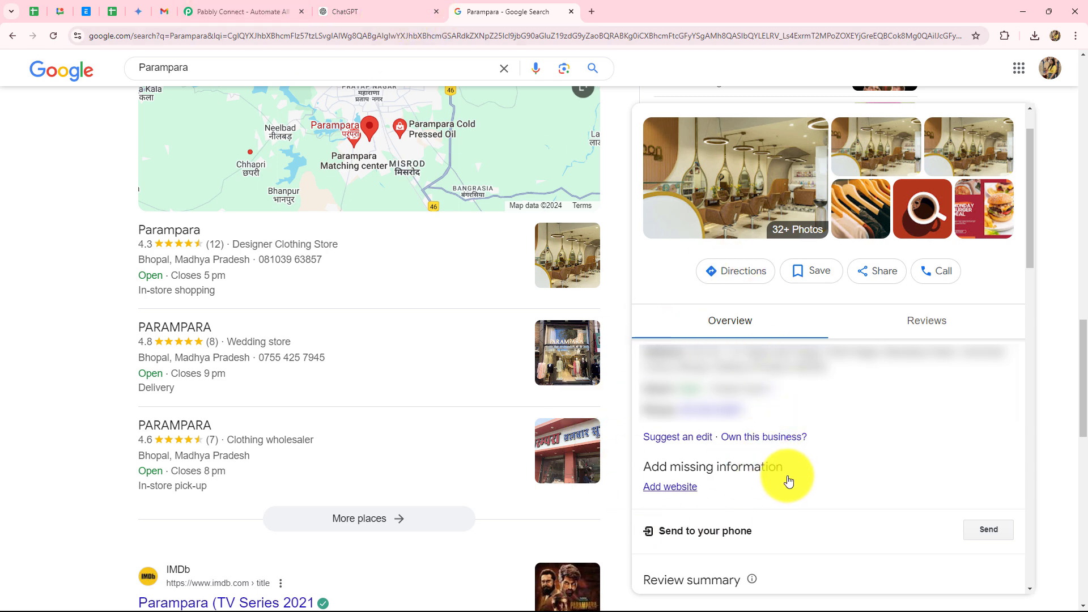
- Sign in from the Pabbly Connect homepage and access the Pabbly Connect application
{"action": "left_click", "coordinate": [210, 14]}
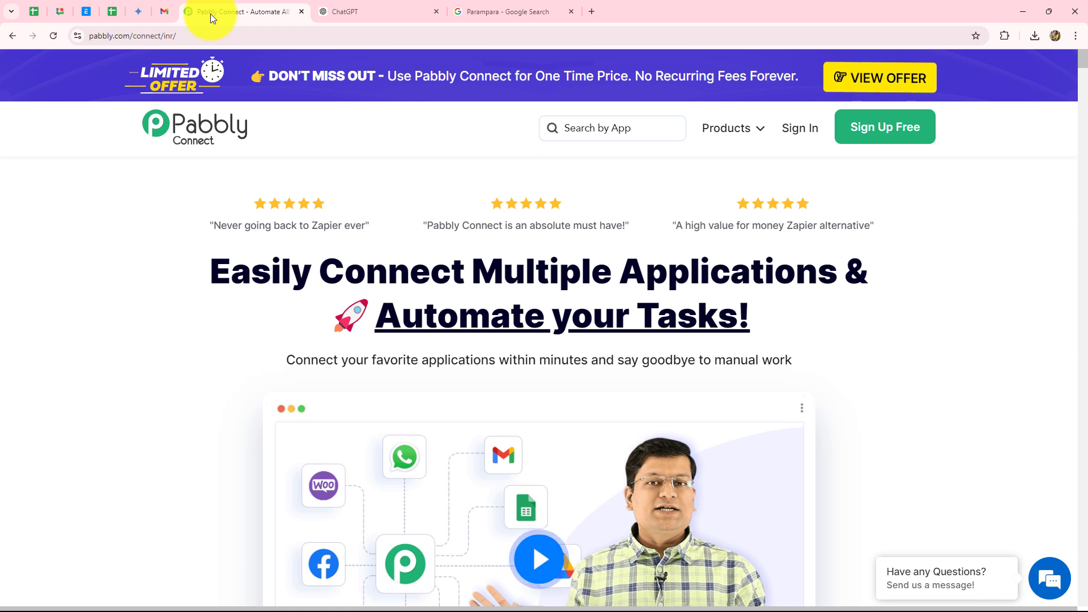
{"action": "left_click", "coordinate": [190, 32]}
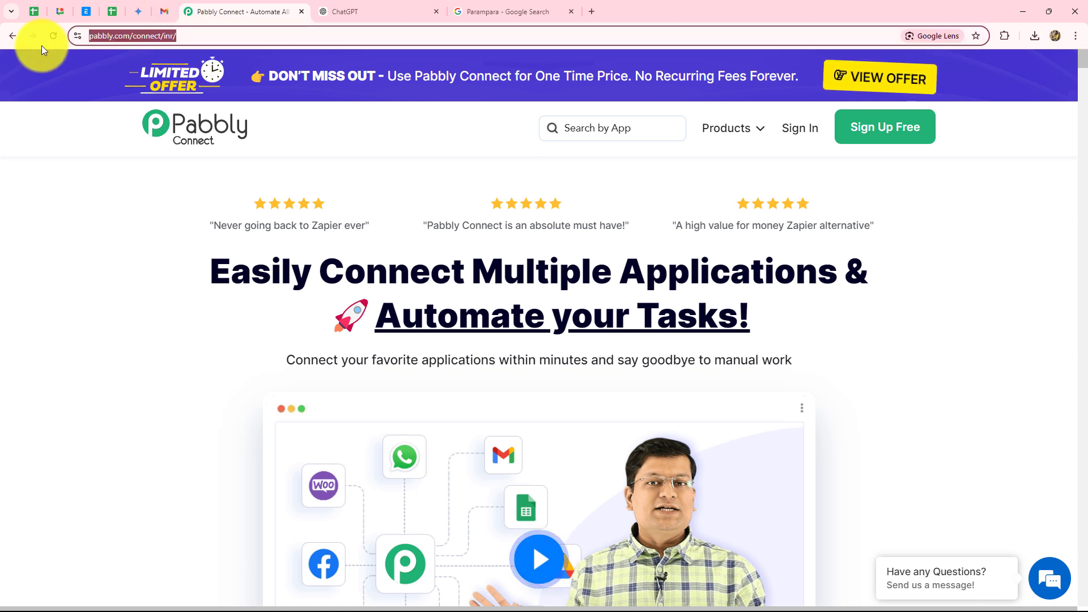
{"action": "left_click", "coordinate": [812, 173]}
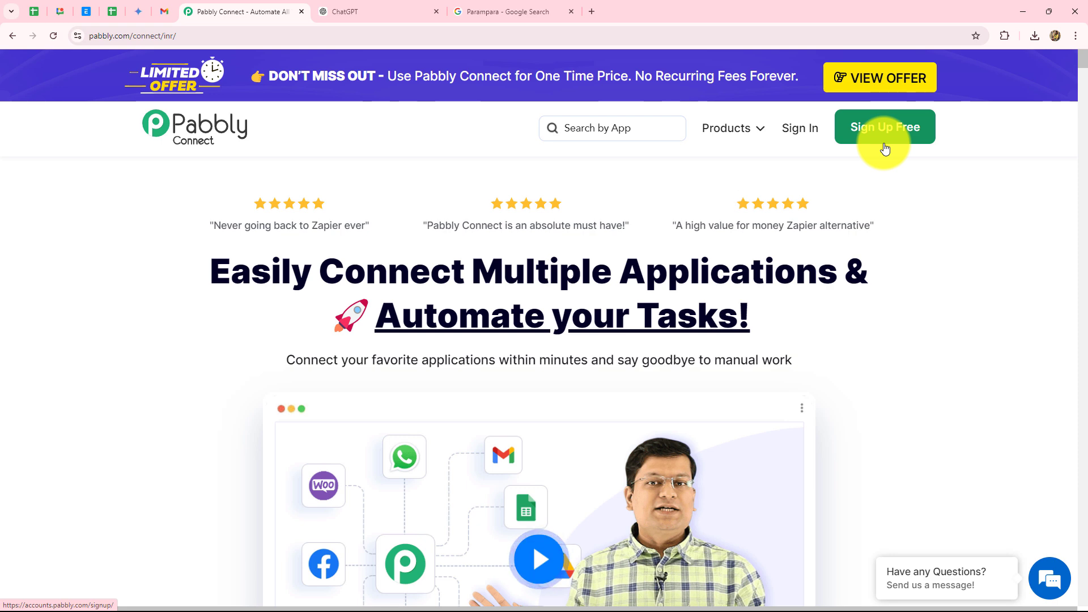
{"action": "left_click", "coordinate": [794, 128]}
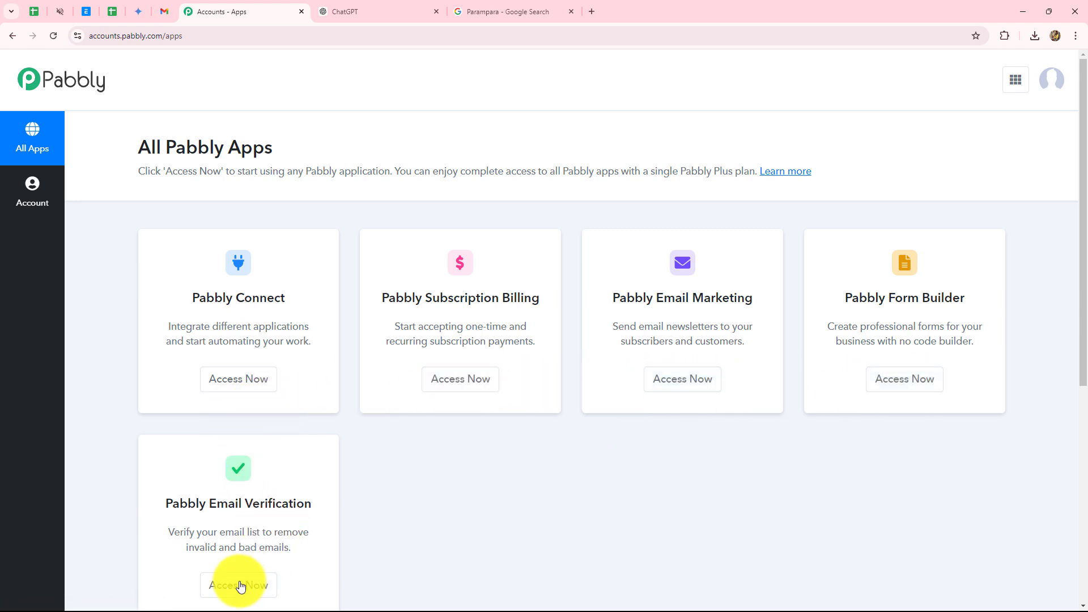
{"action": "left_click_drag", "start_coordinate": [194, 301], "coordinate": [316, 301]}
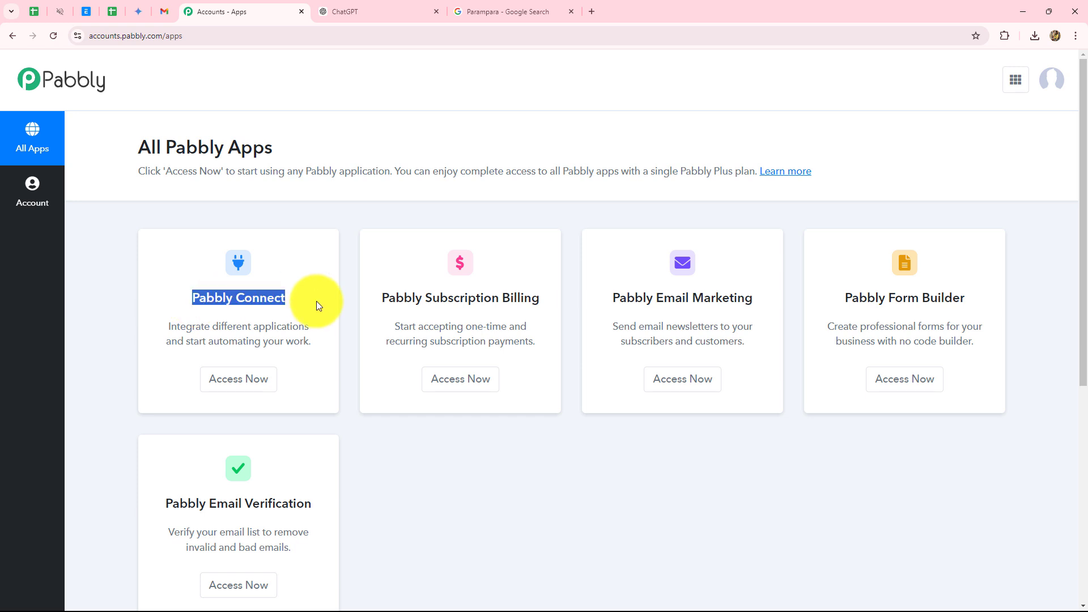
{"action": "left_click", "coordinate": [241, 381]}
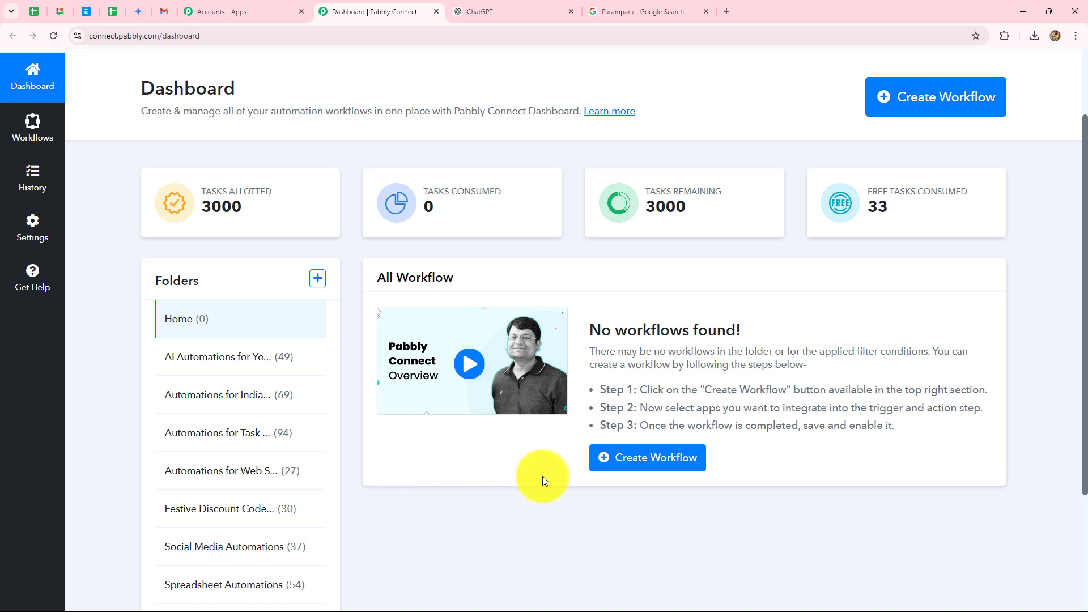
- Create a workflow titled "Auto-Reply to Google Business Profile Reviews for Your Salon us…" in the Social Media Automations folder
{"action": "scroll", "coordinate": [542, 476], "scroll_direction": "down", "scroll_amount": 2}
{"action": "scroll", "coordinate": [542, 476], "scroll_direction": "down", "scroll_amount": 1}
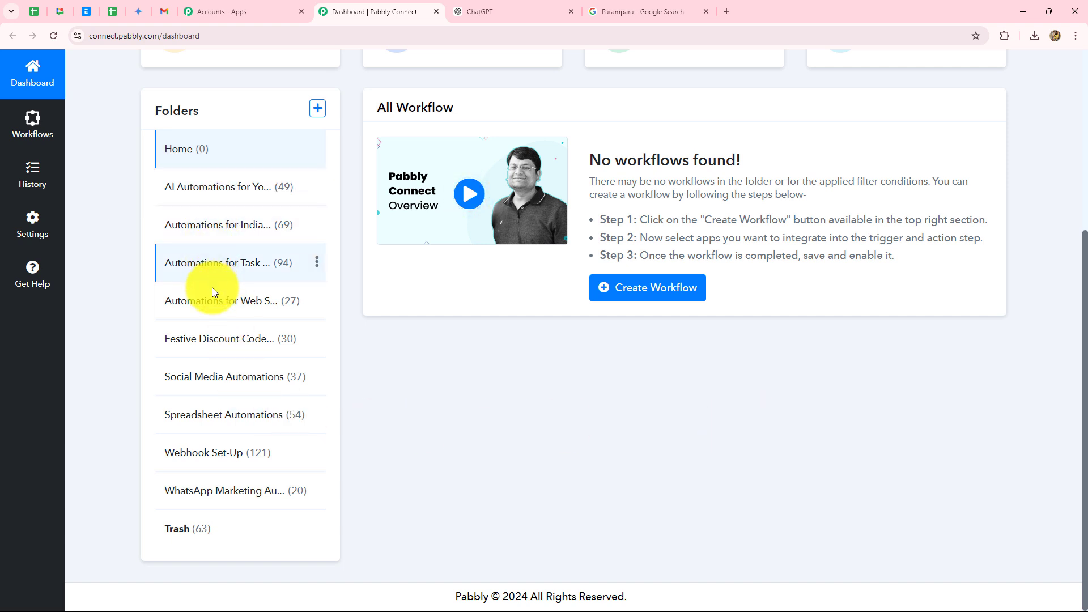
{"action": "scroll", "coordinate": [442, 475], "scroll_direction": "up", "scroll_amount": 3}
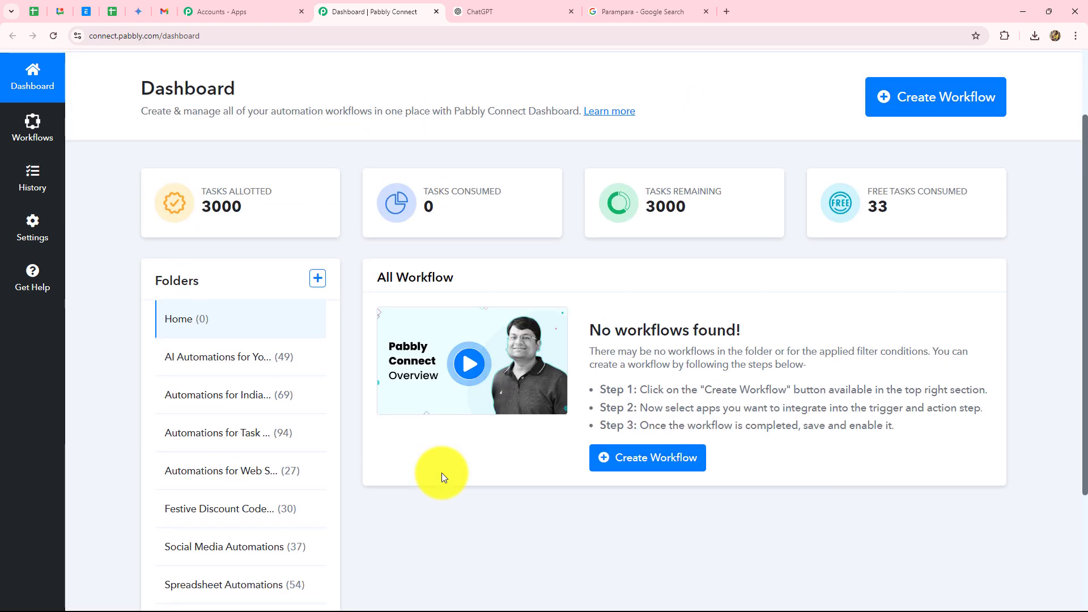
{"action": "left_click", "coordinate": [911, 110]}
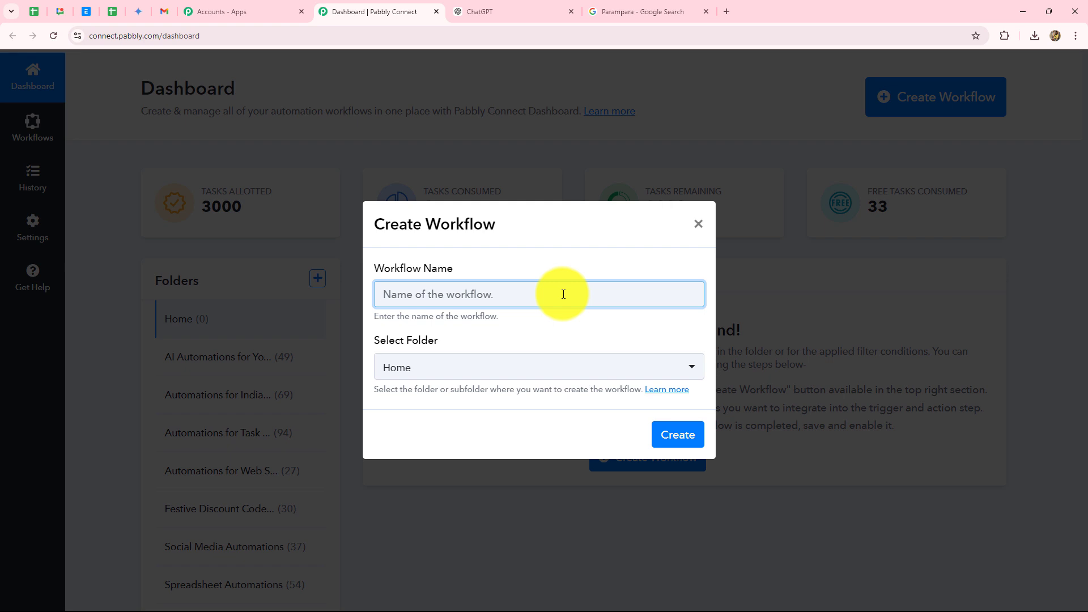
{"action": "key", "text": "ctrl+v"}
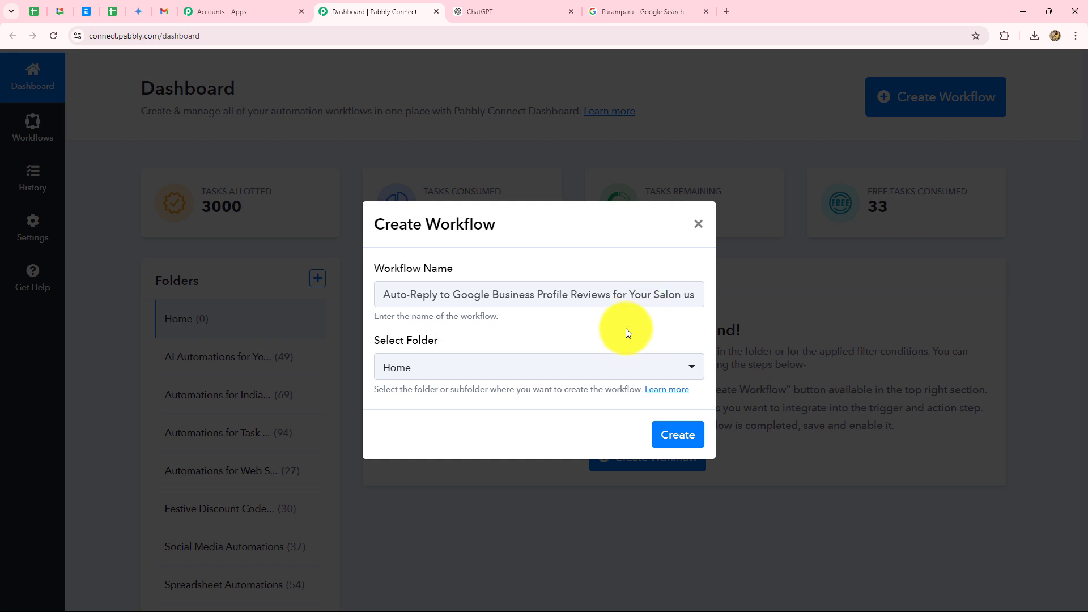
{"action": "left_click", "coordinate": [576, 367]}
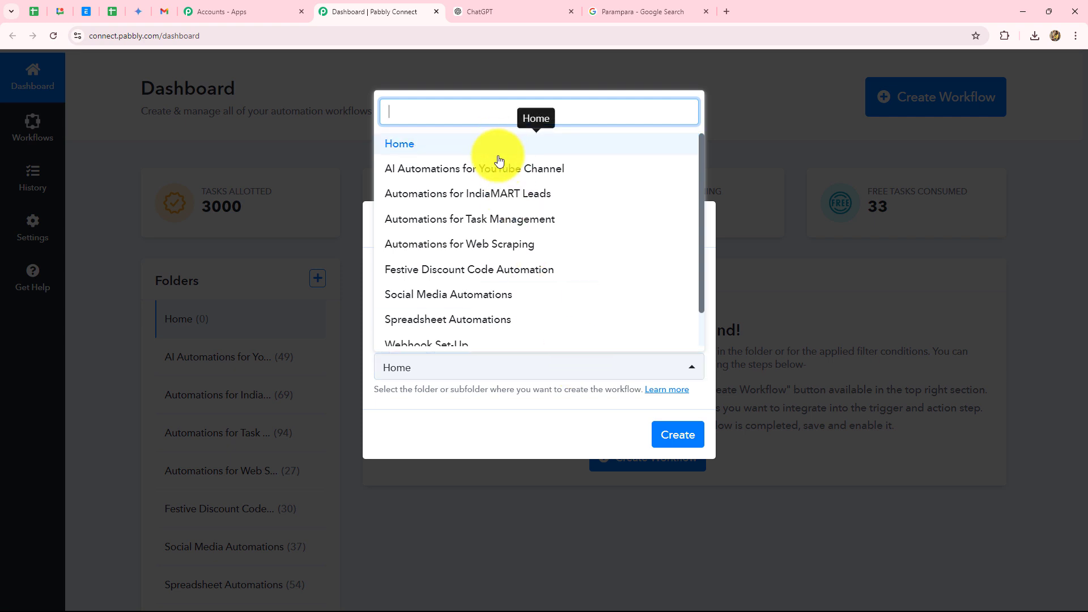
{"action": "scroll", "coordinate": [488, 334], "scroll_direction": "down", "scroll_amount": 1}
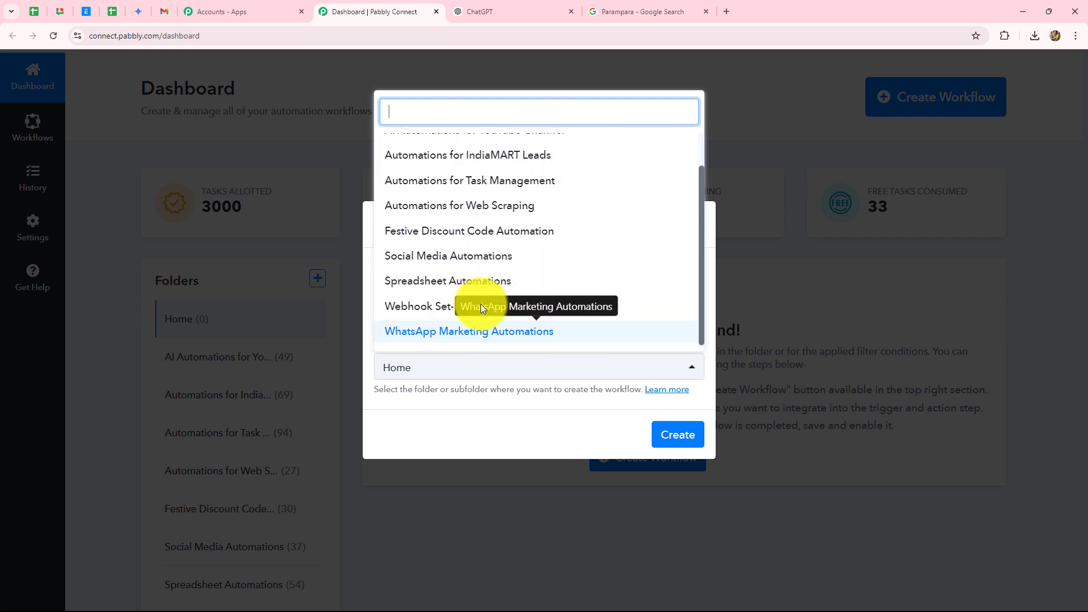
{"action": "left_click", "coordinate": [448, 257]}
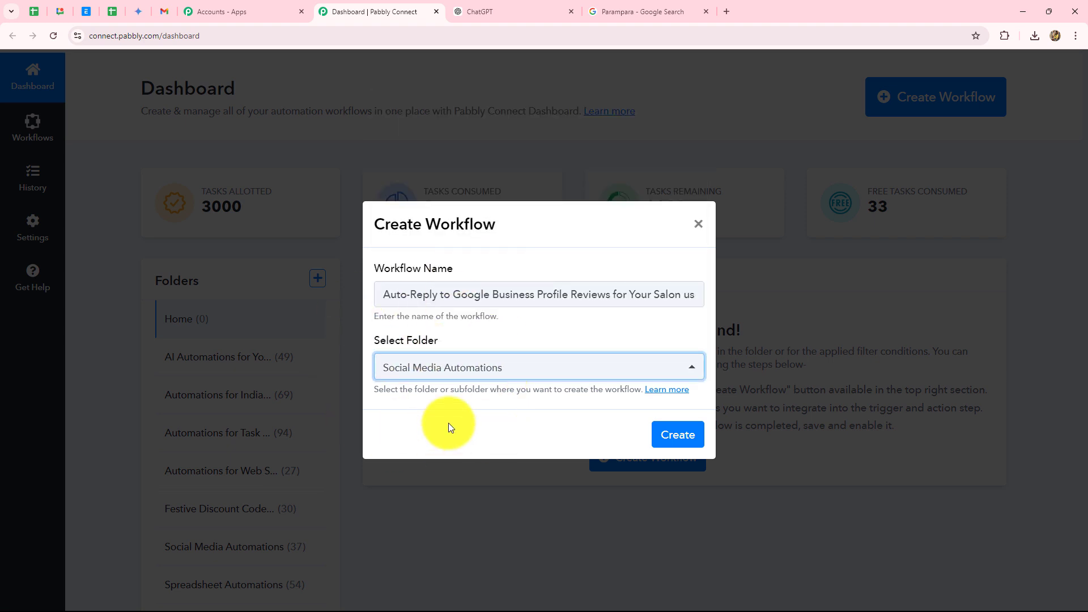
{"action": "left_click", "coordinate": [668, 432]}
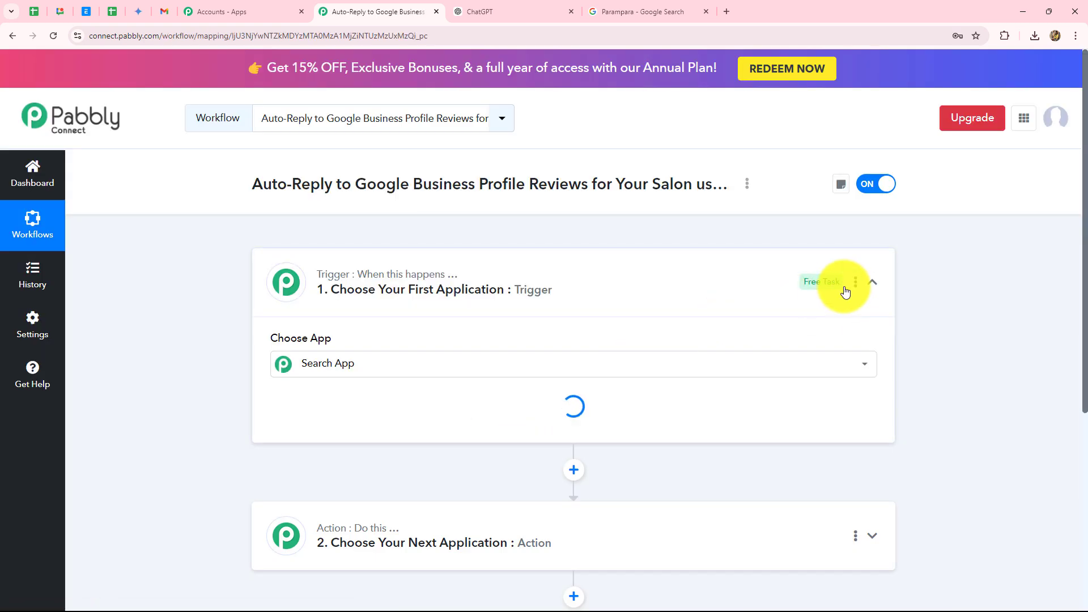
{"action": "left_click", "coordinate": [873, 283]}
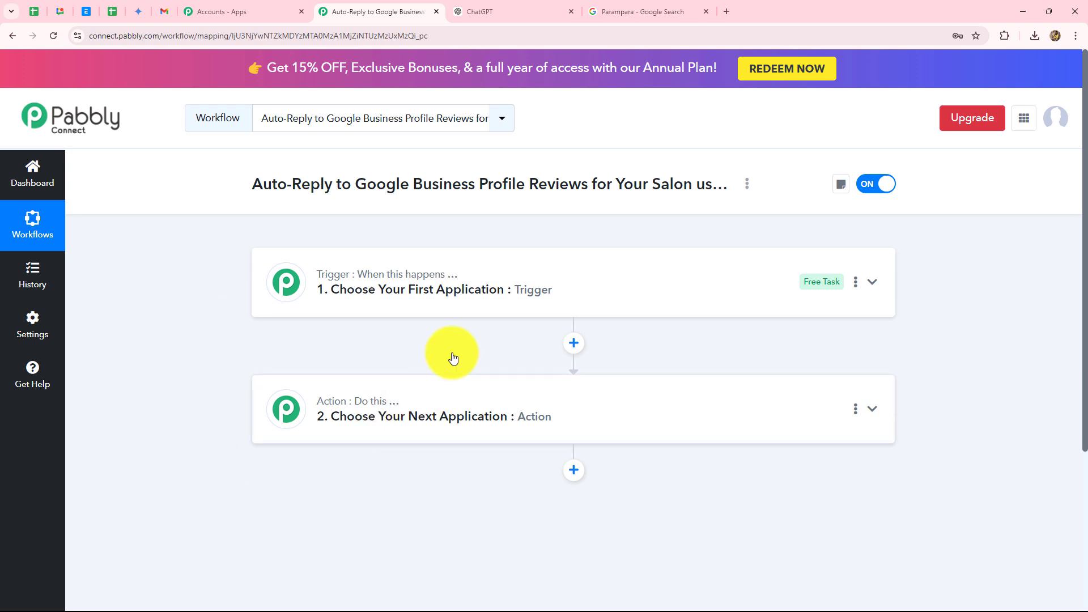
{"action": "left_click", "coordinate": [627, 11]}
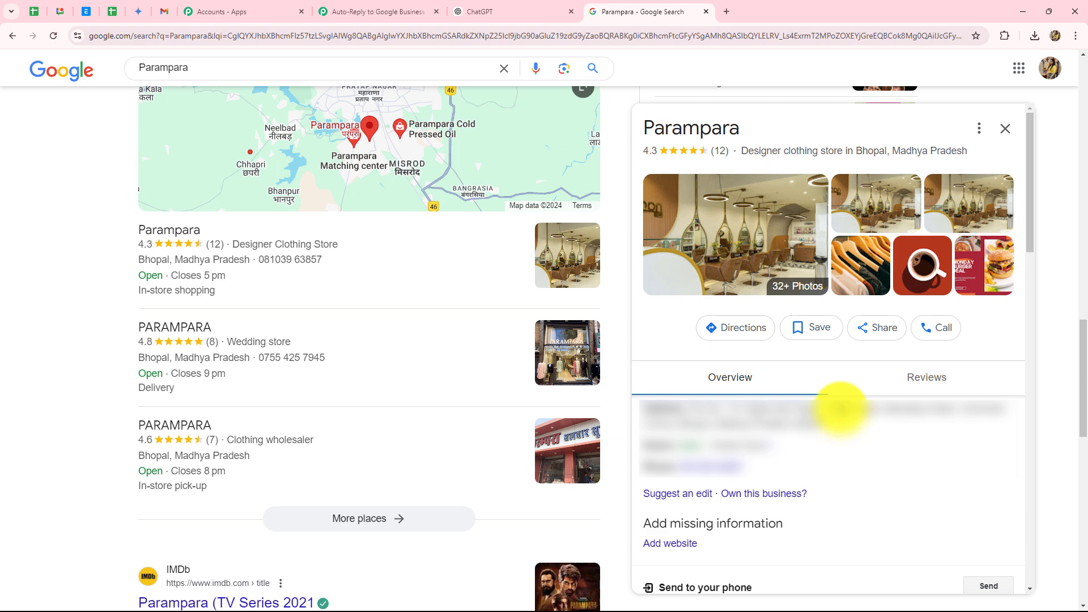
{"action": "left_click", "coordinate": [355, 14]}
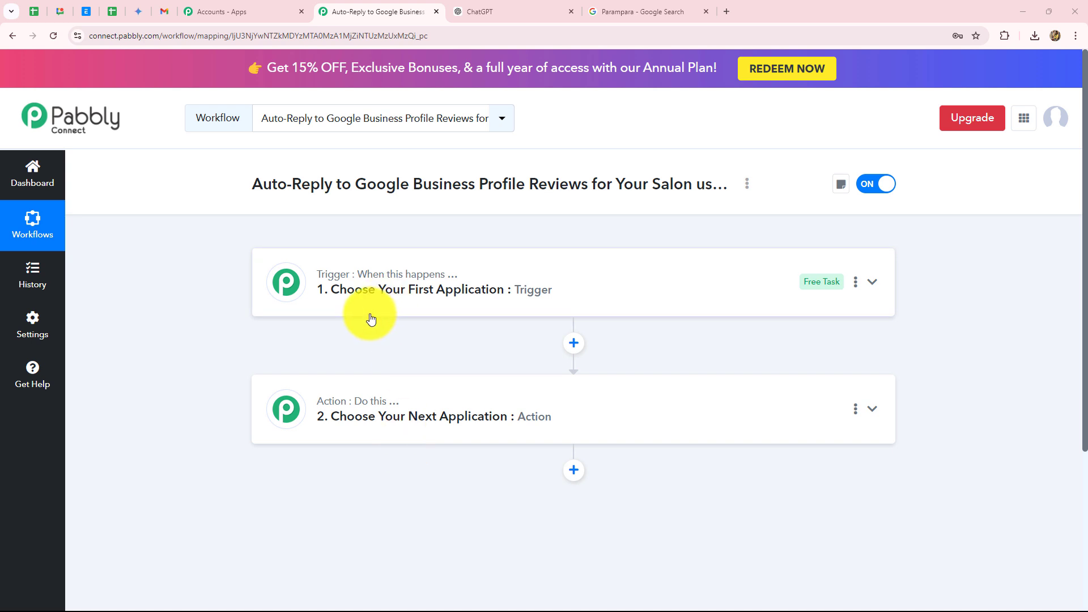
{"action": "double_click", "coordinate": [371, 275]}
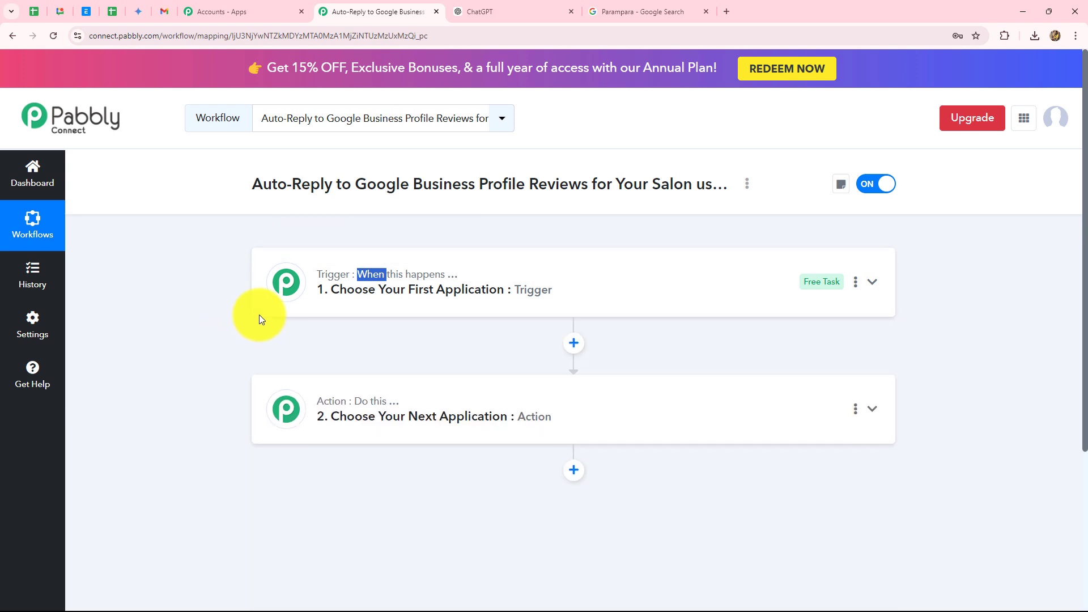
- Set the workflow's trigger application to Google Business Profile and its trigger event to New Review
{"action": "left_click", "coordinate": [285, 280]}
{"action": "left_click", "coordinate": [298, 365]}
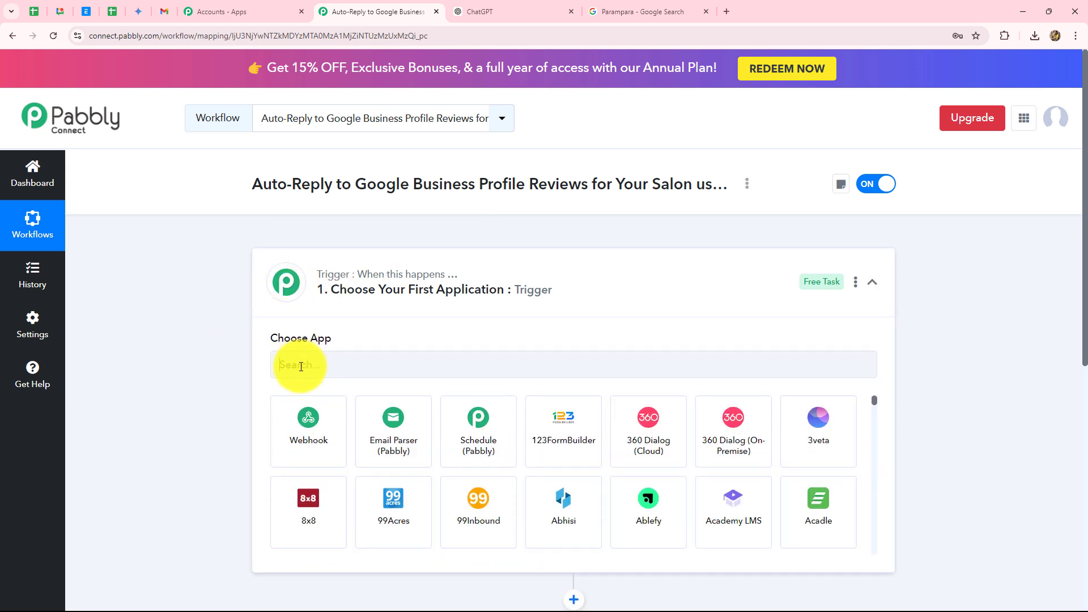
{"action": "type", "text": "Google"}
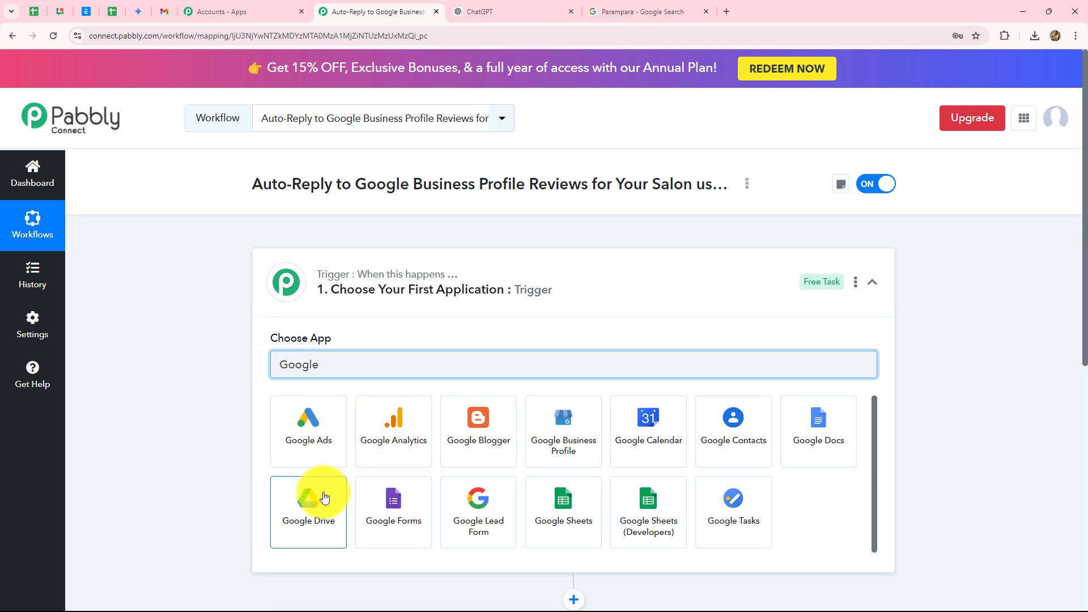
{"action": "left_click", "coordinate": [572, 426]}
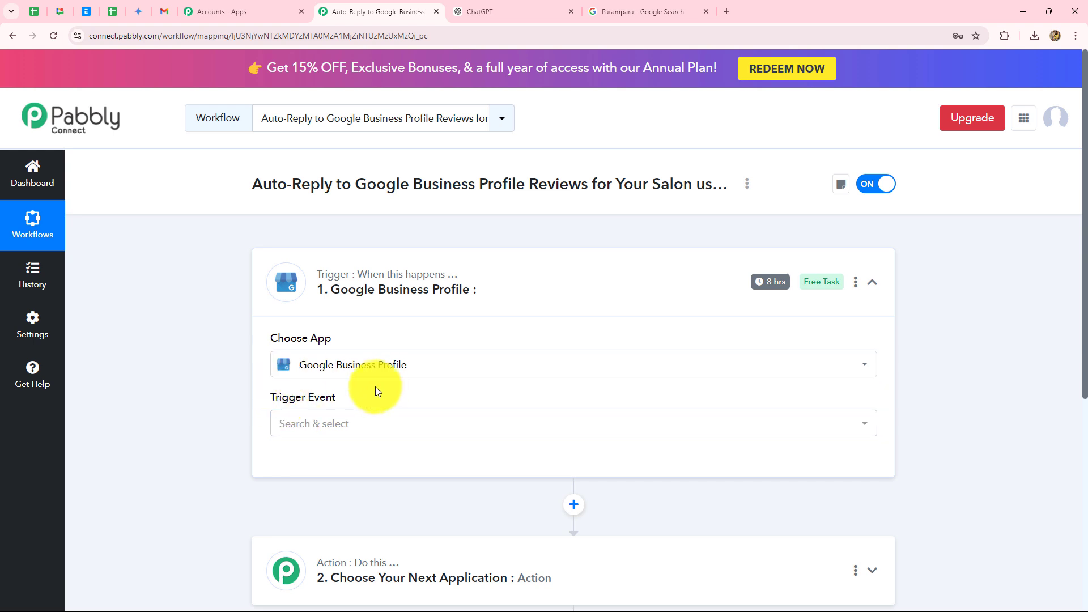
{"action": "scroll", "coordinate": [381, 383], "scroll_direction": "down", "scroll_amount": 2}
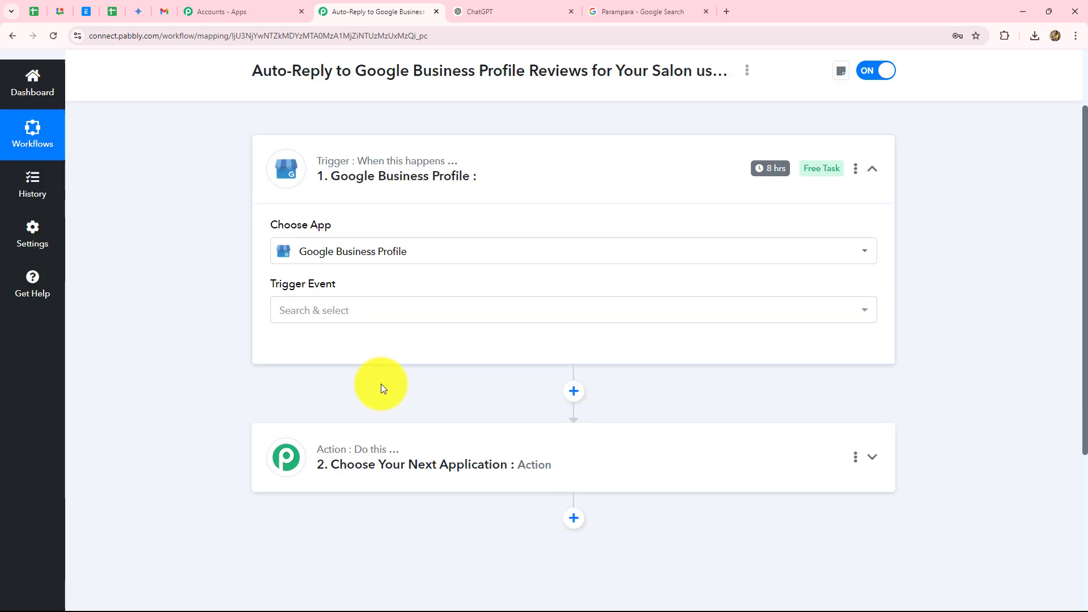
{"action": "left_click", "coordinate": [337, 311]}
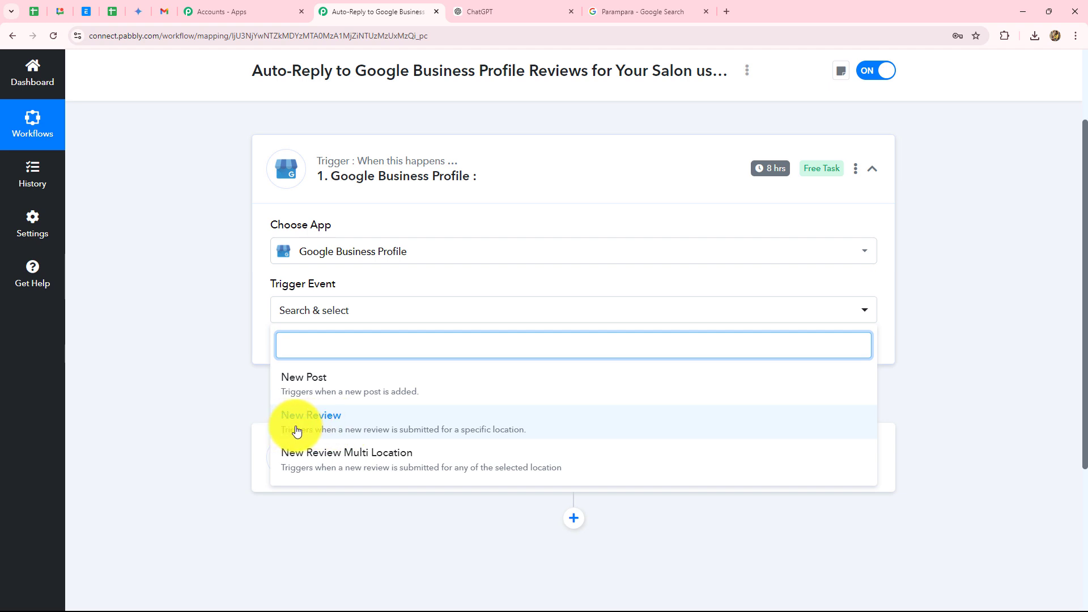
{"action": "left_click", "coordinate": [620, 12]}
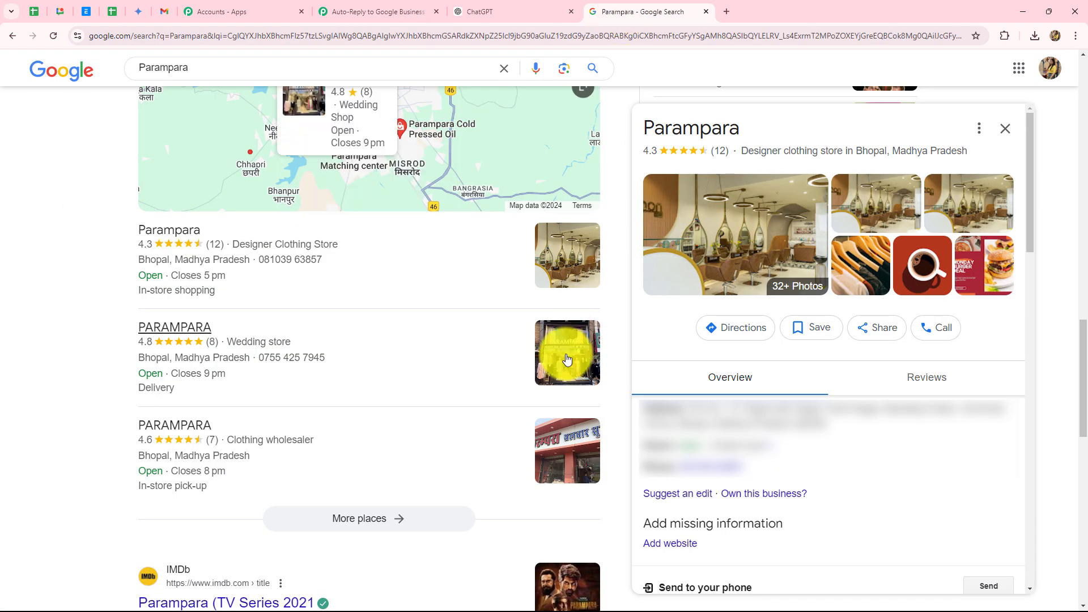
{"action": "left_click", "coordinate": [376, 12]}
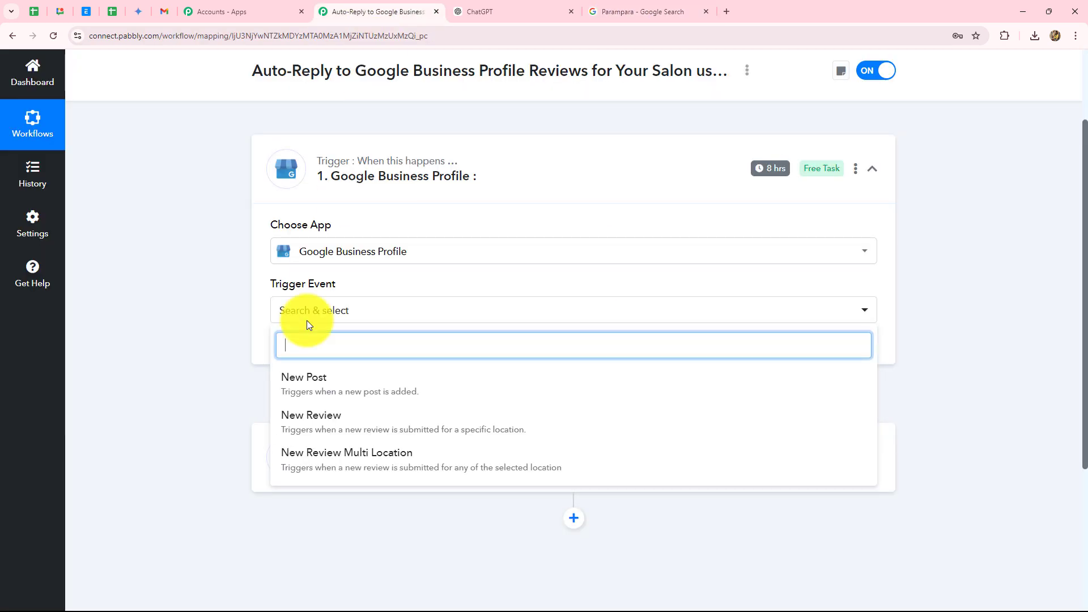
{"action": "left_click", "coordinate": [323, 426]}
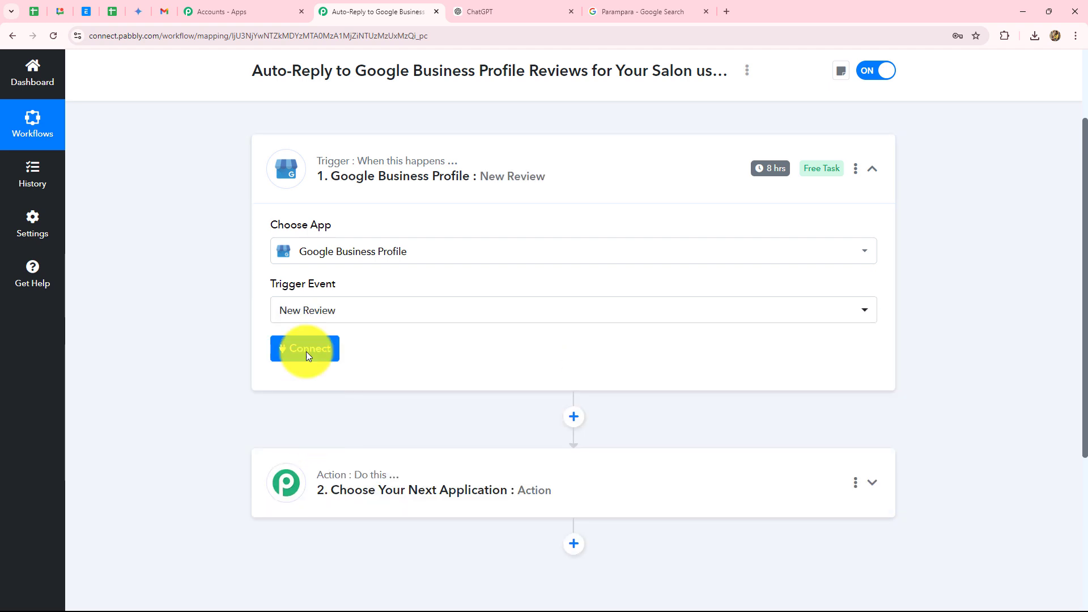
{"action": "left_click", "coordinate": [274, 224]}
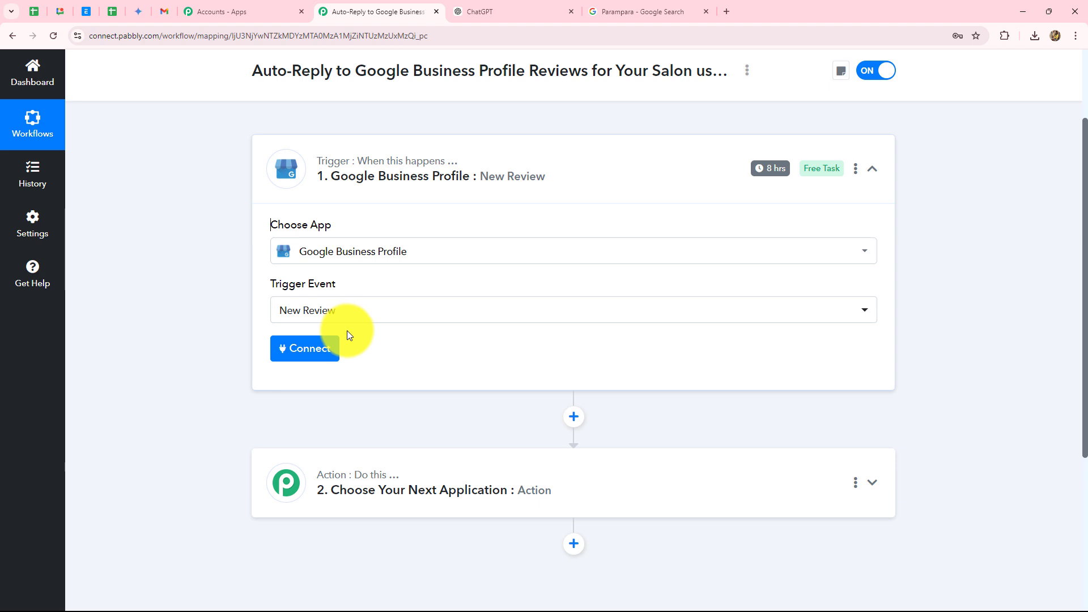
- Connect the trigger to Google Business Profile by adding a new connection and authorizing Pabbly Connect's access to the Google account
{"action": "left_click", "coordinate": [304, 348]}
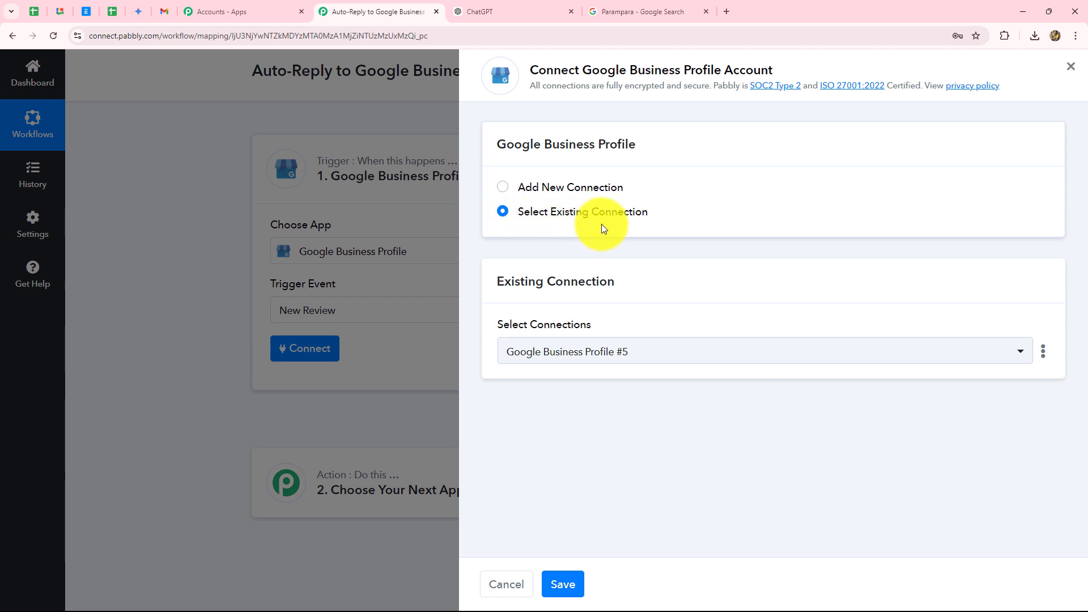
{"action": "left_click", "coordinate": [503, 188]}
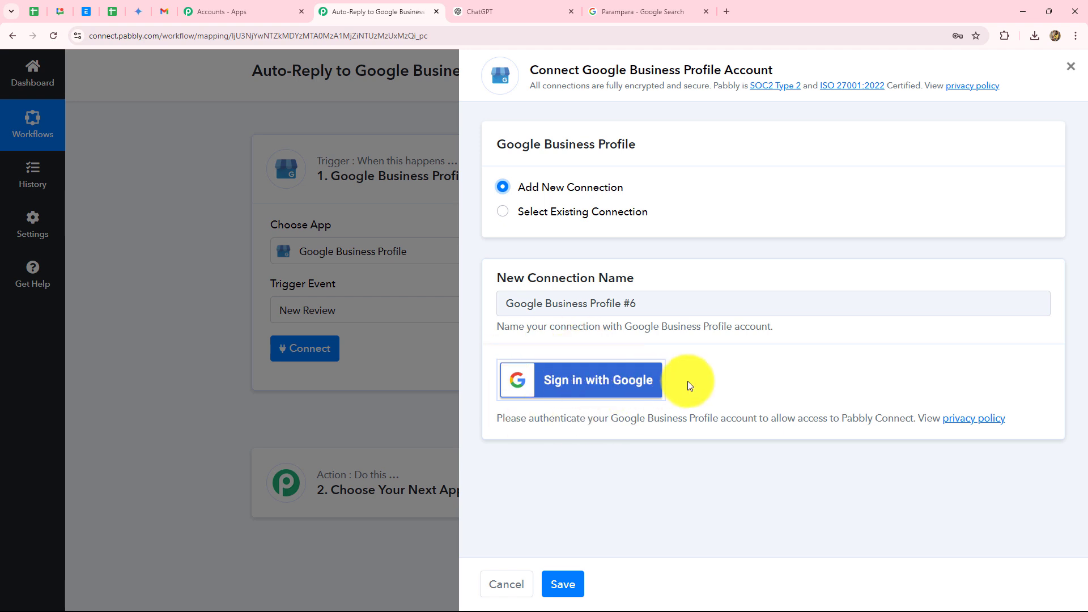
{"action": "left_click", "coordinate": [1022, 12]}
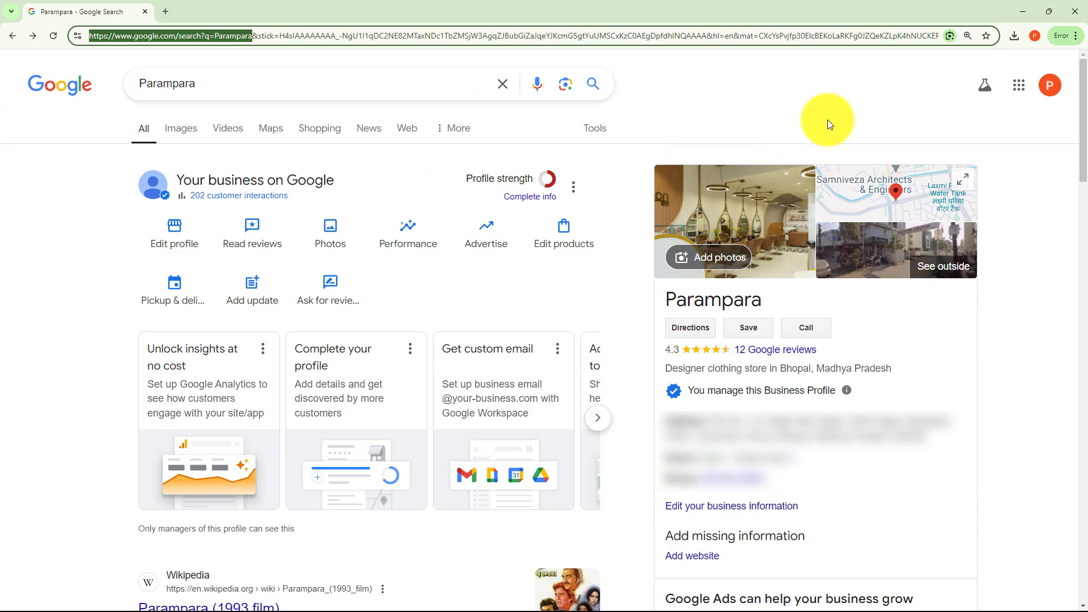
{"action": "left_click", "coordinate": [1022, 13]}
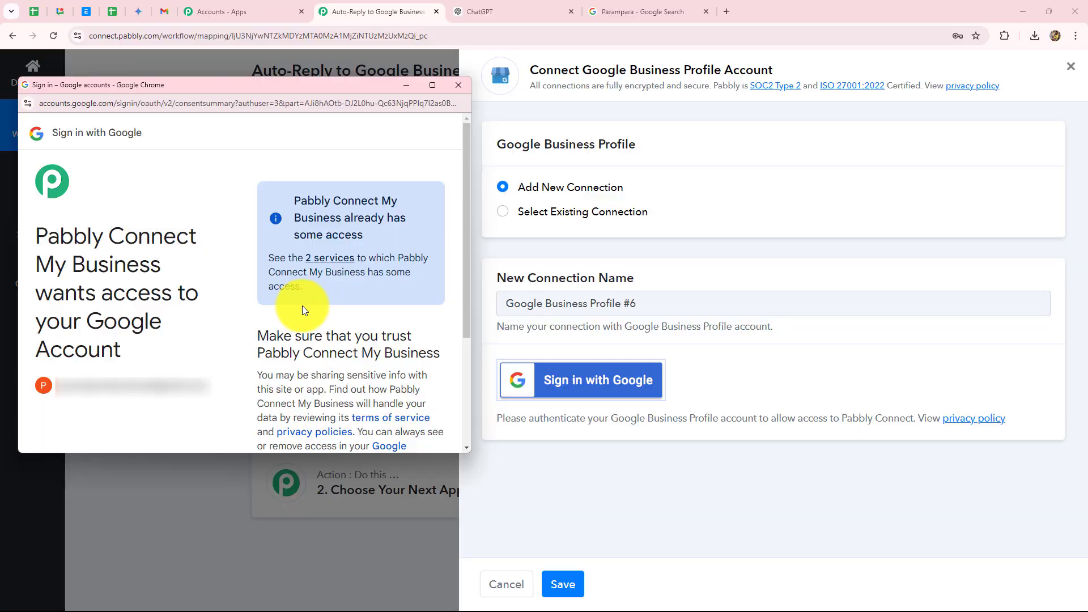
{"action": "scroll", "coordinate": [302, 309], "scroll_direction": "down", "scroll_amount": 1}
{"action": "scroll", "coordinate": [302, 309], "scroll_direction": "up", "scroll_amount": 1}
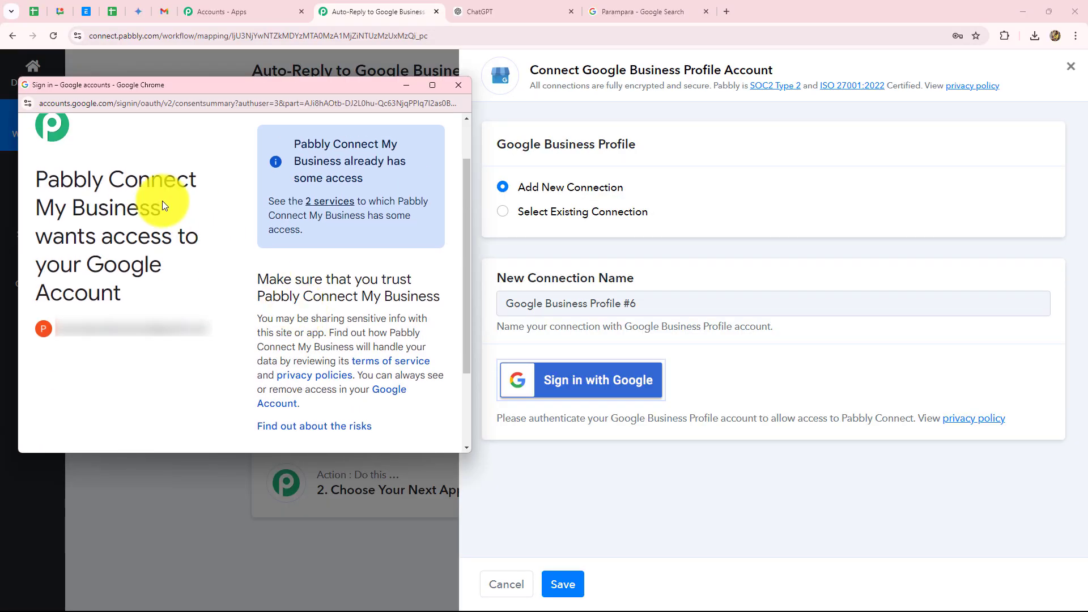
{"action": "scroll", "coordinate": [359, 383], "scroll_direction": "down", "scroll_amount": 2}
{"action": "left_click", "coordinate": [360, 377]}
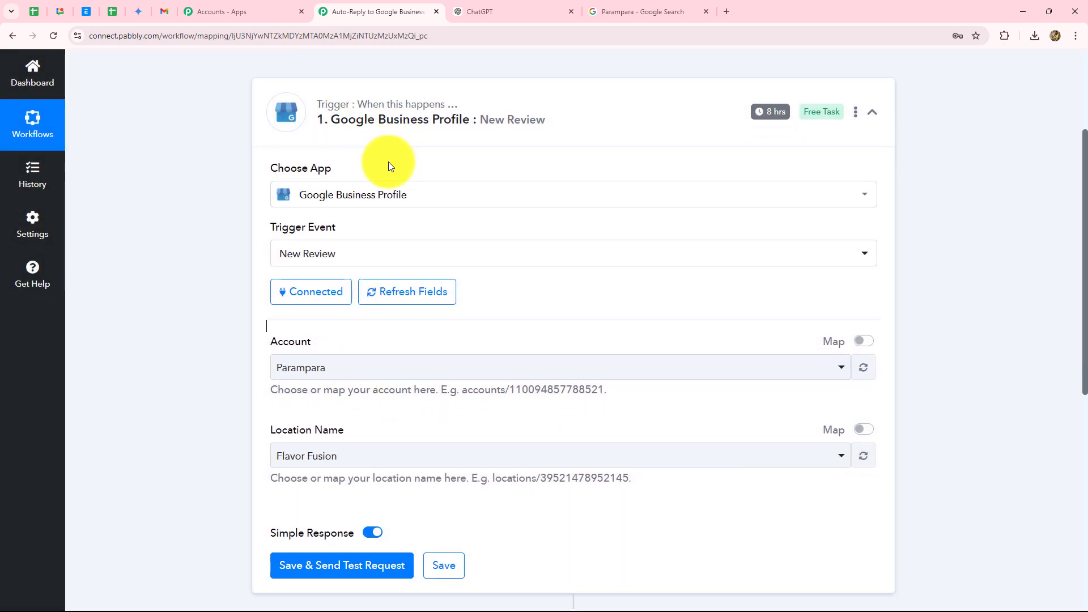
- Set the trigger's account and location name to Parampara and check how often the trigger polls for new data
{"action": "scroll", "coordinate": [249, 301], "scroll_direction": "down", "scroll_amount": 2}
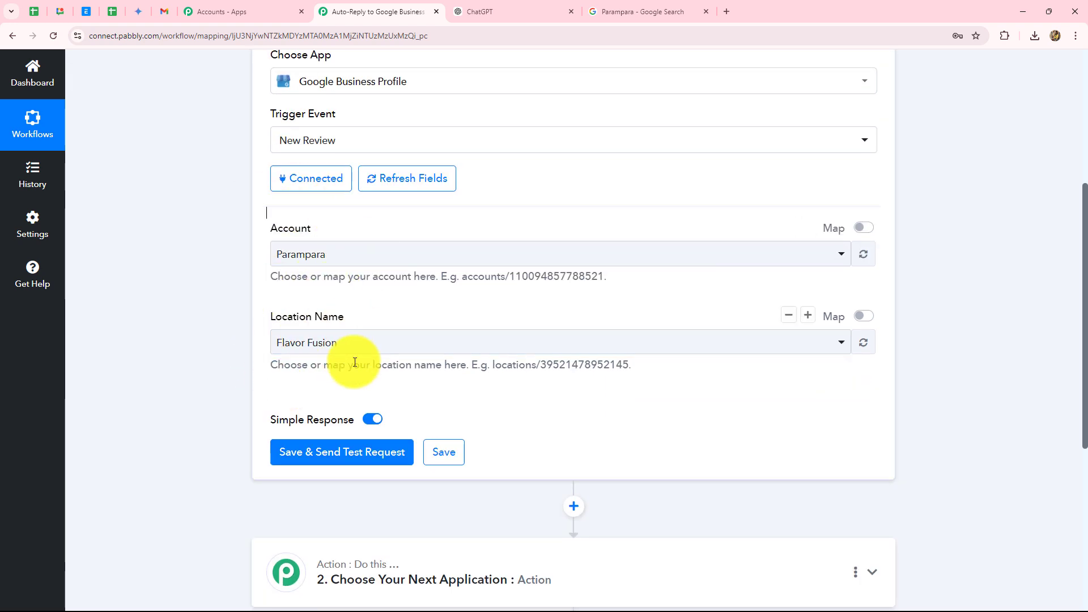
{"action": "left_click", "coordinate": [335, 256]}
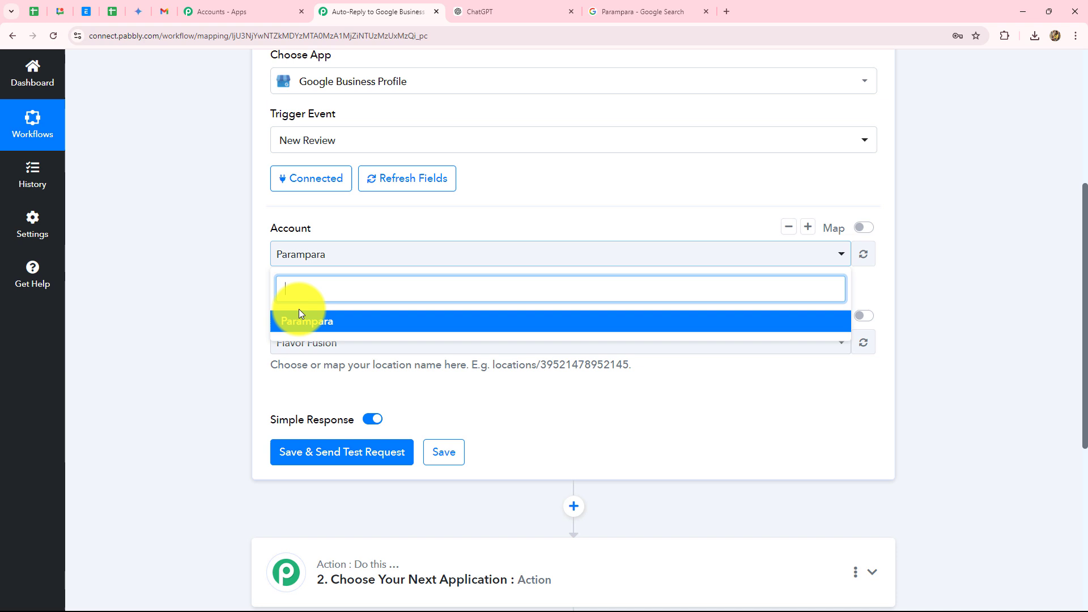
{"action": "left_click", "coordinate": [222, 327]}
{"action": "left_click", "coordinate": [340, 343]}
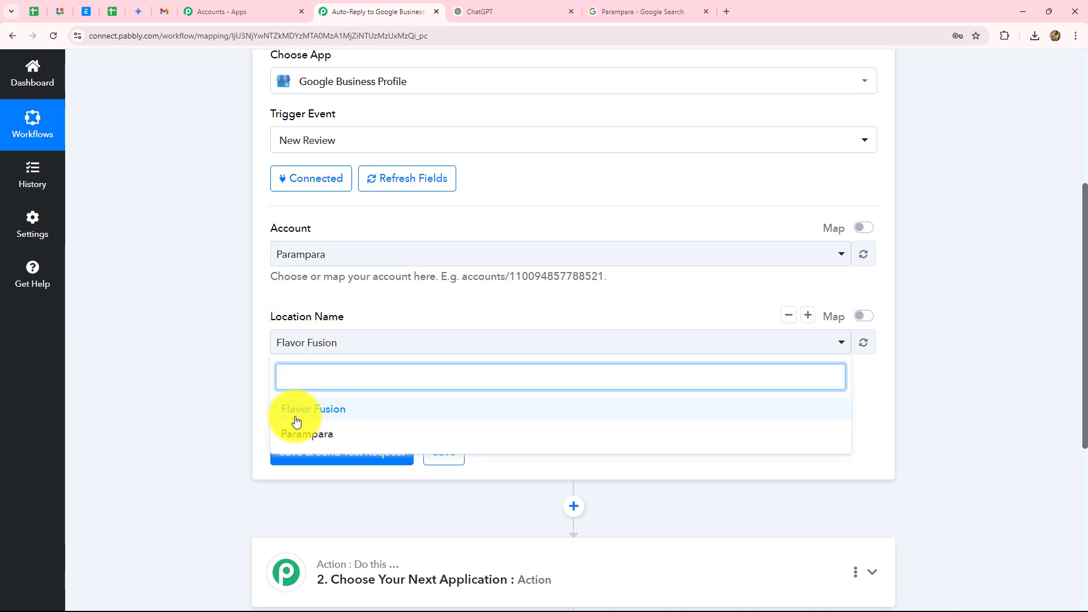
{"action": "left_click", "coordinate": [311, 442]}
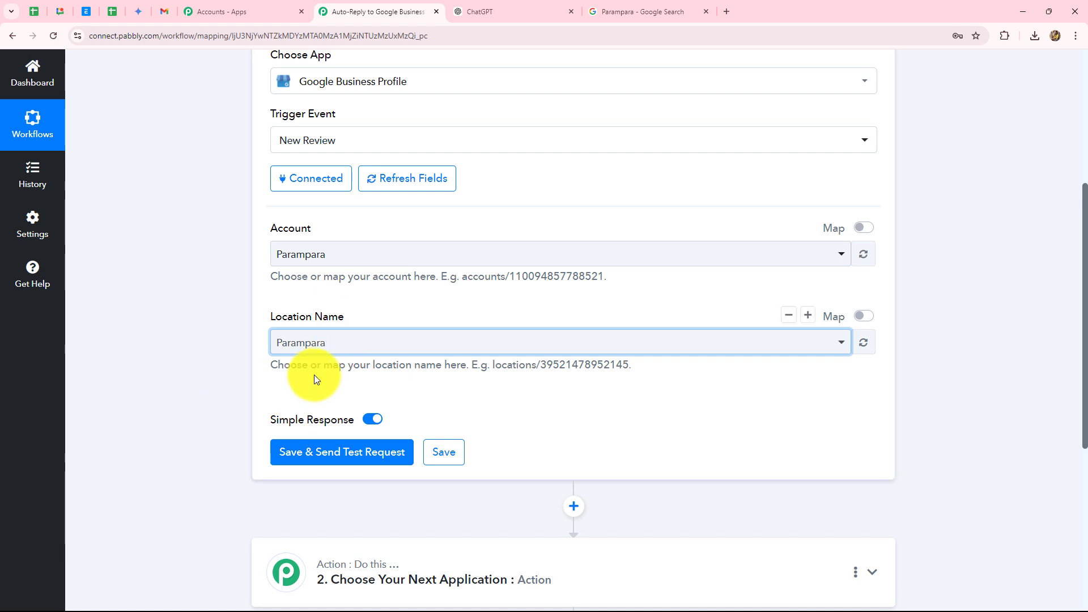
{"action": "scroll", "coordinate": [205, 393], "scroll_direction": "down", "scroll_amount": 2}
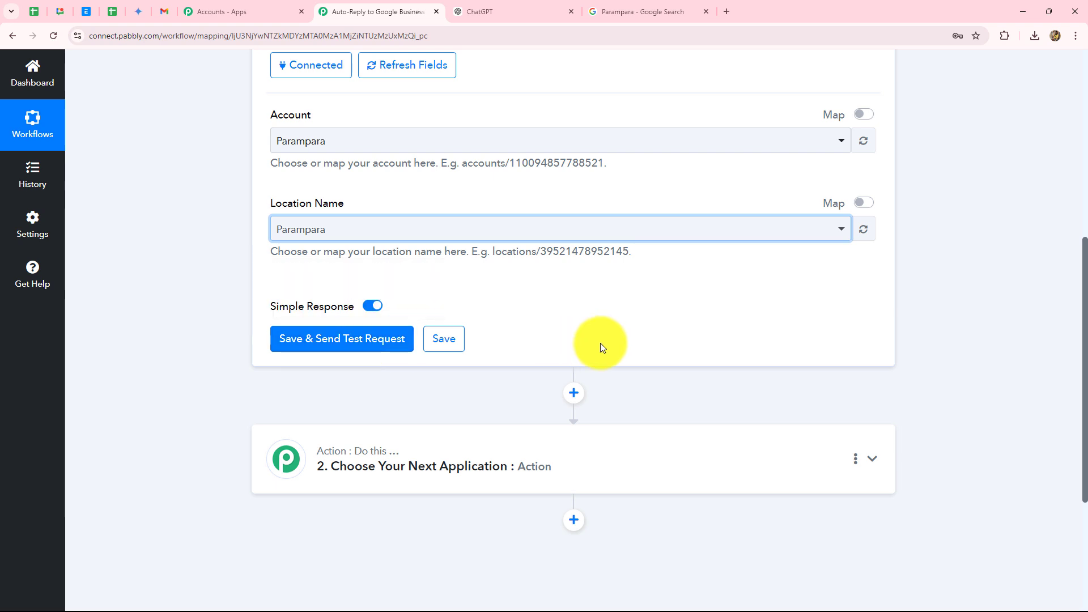
{"action": "scroll", "coordinate": [600, 344], "scroll_direction": "up", "scroll_amount": 4}
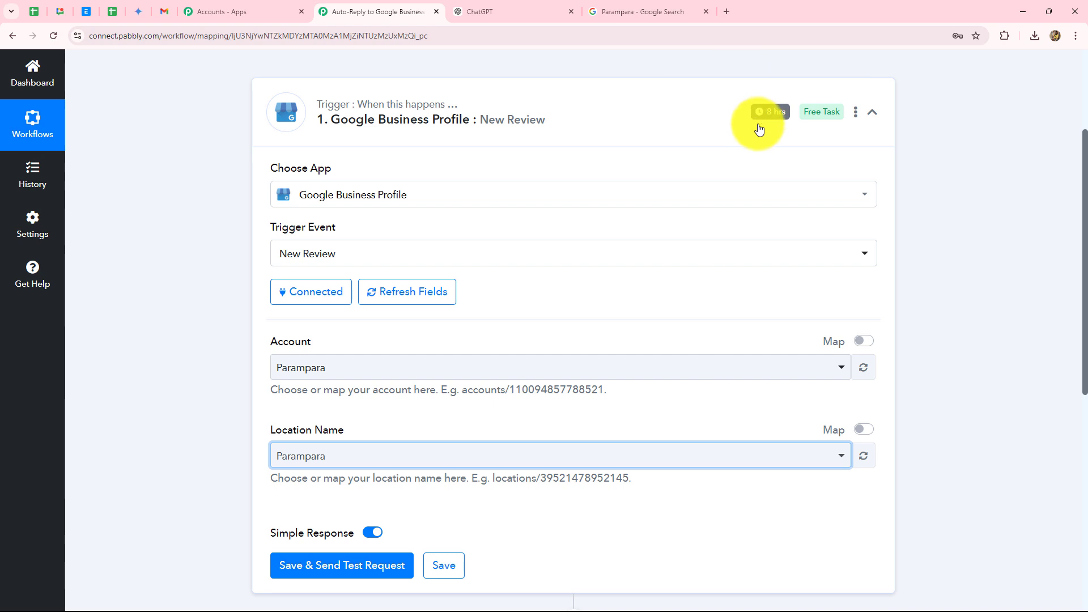
{"action": "mouse_move", "coordinate": [766, 111]}
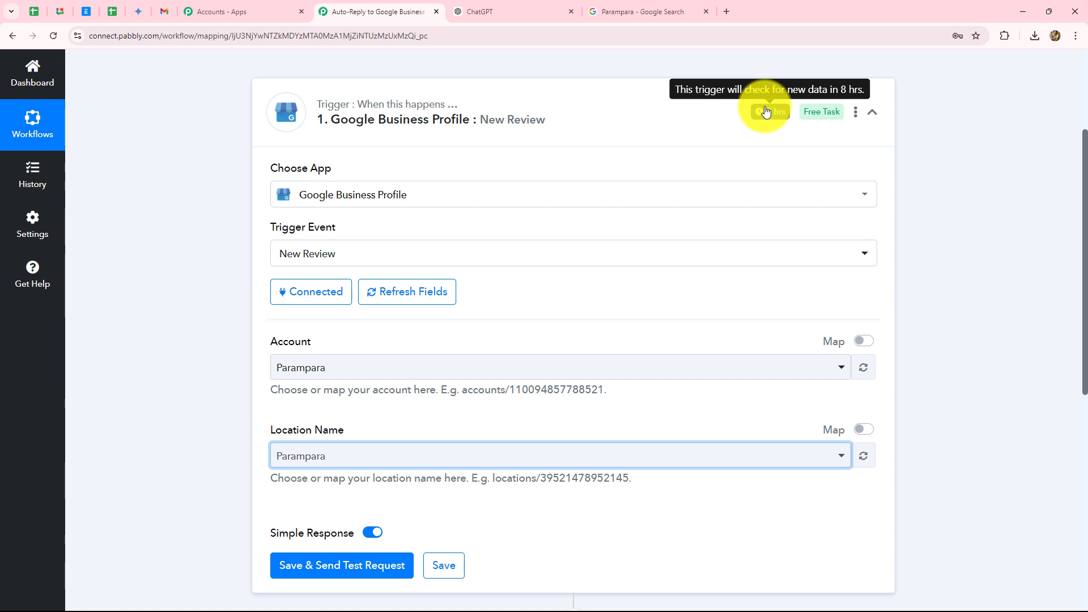
{"action": "scroll", "coordinate": [1015, 219], "scroll_direction": "down", "scroll_amount": 3}
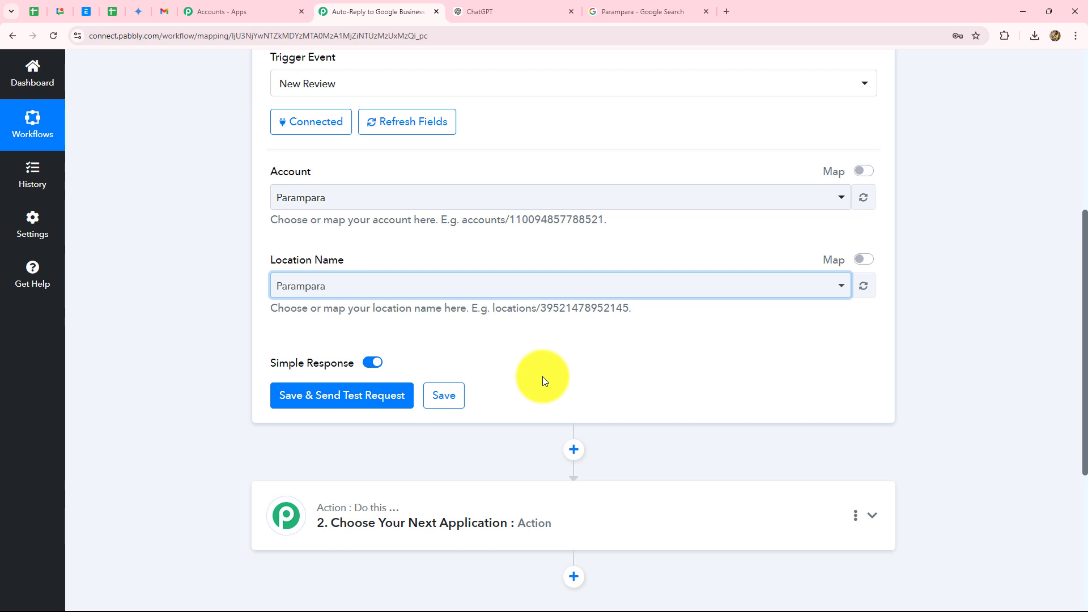
- Post a five-star test review reading "Loved the Service!" on the Parampara business listing in Google Search
{"action": "left_click", "coordinate": [644, 11]}
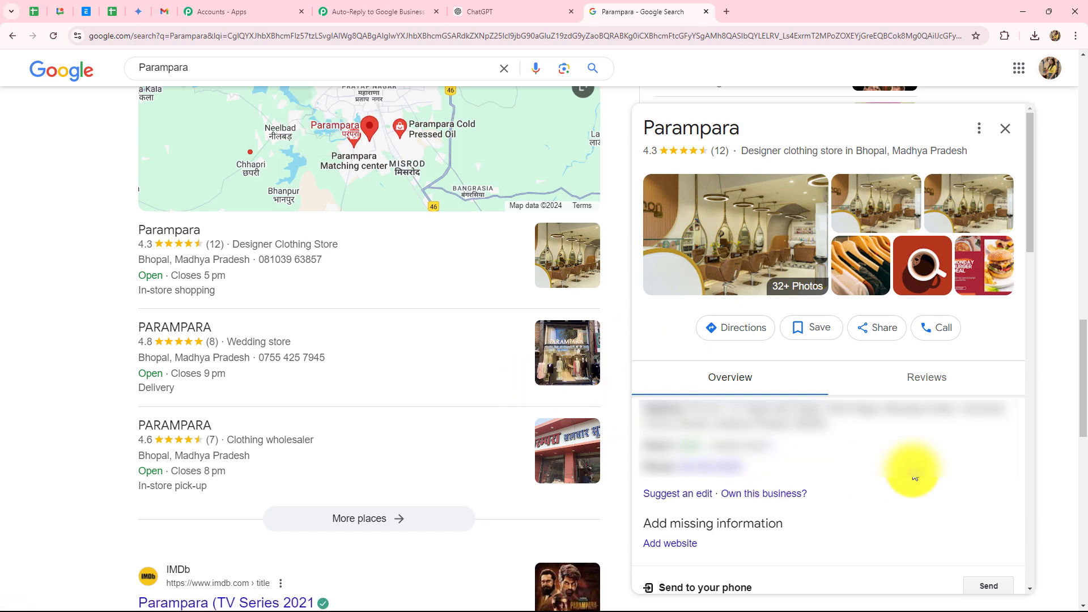
{"action": "double_click", "coordinate": [931, 378]}
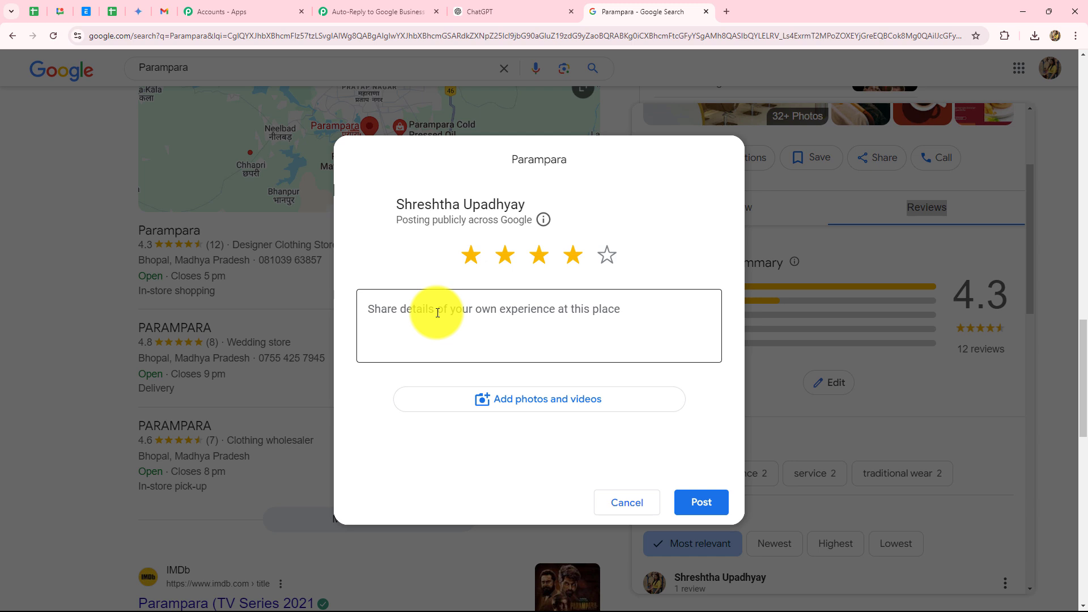
{"action": "left_click", "coordinate": [607, 256]}
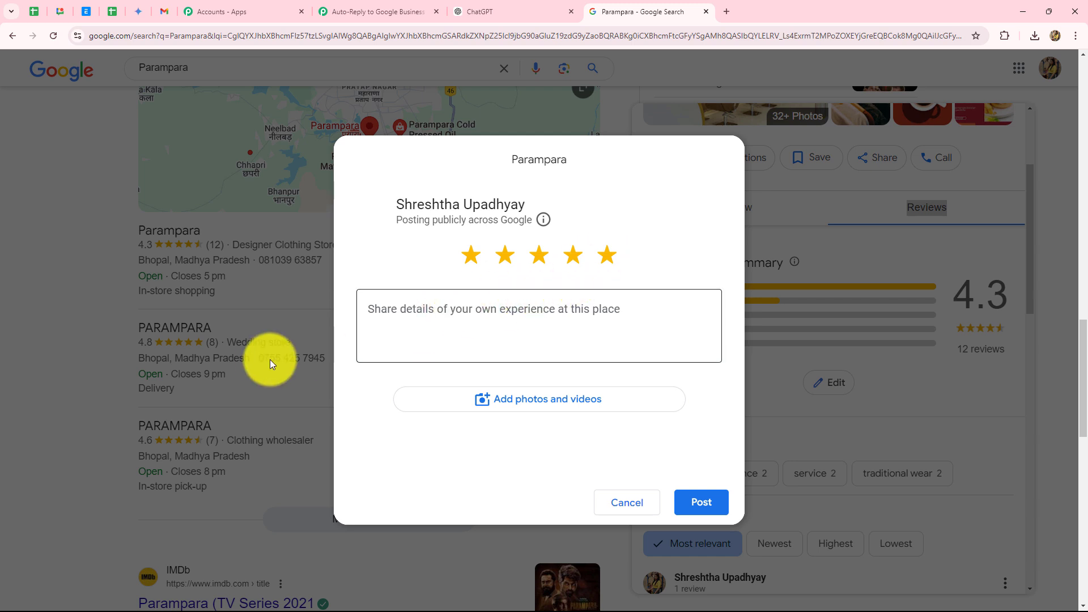
{"action": "left_click", "coordinate": [385, 310]}
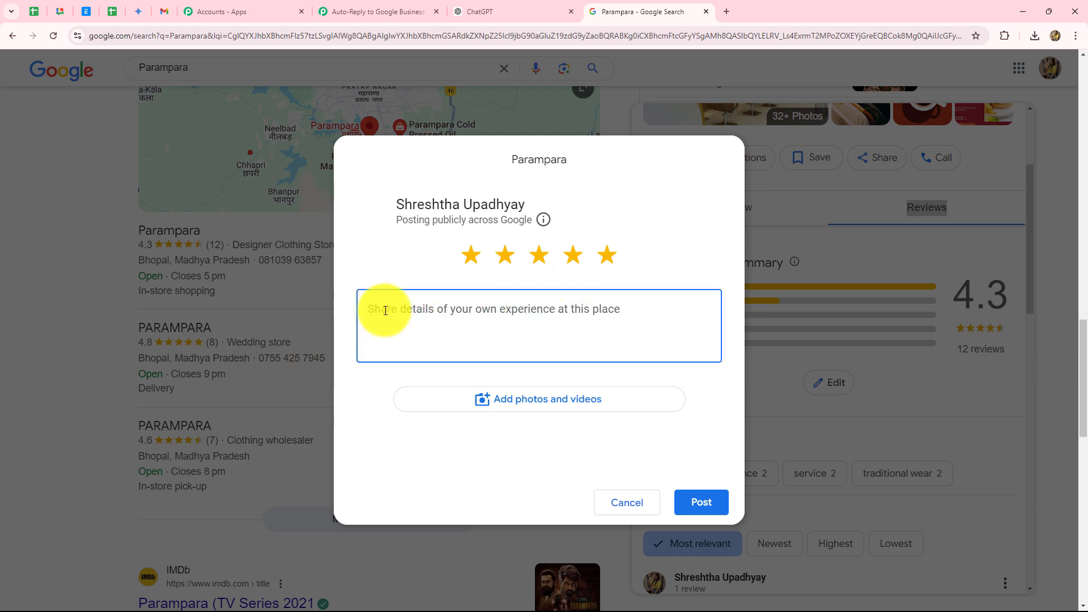
{"action": "type", "text": "Loved the Service!"}
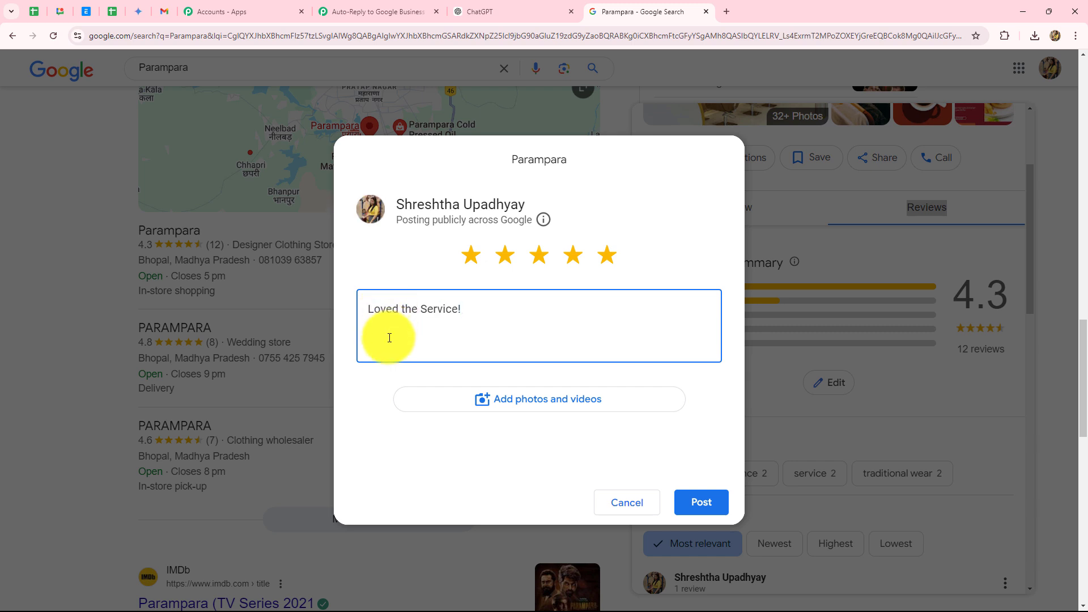
{"action": "left_click", "coordinate": [706, 504]}
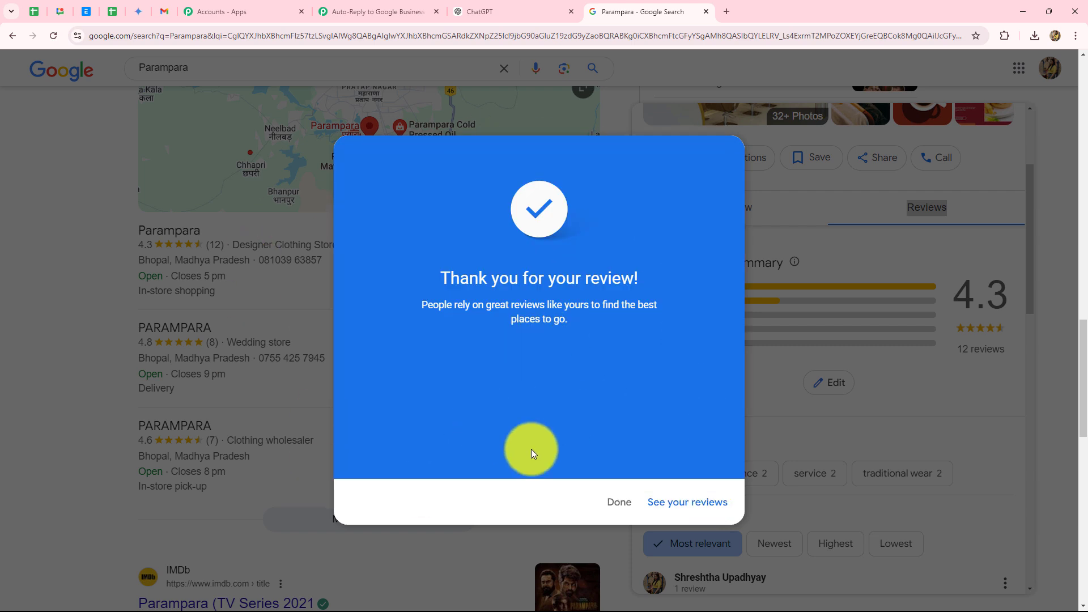
{"action": "left_click", "coordinate": [618, 500]}
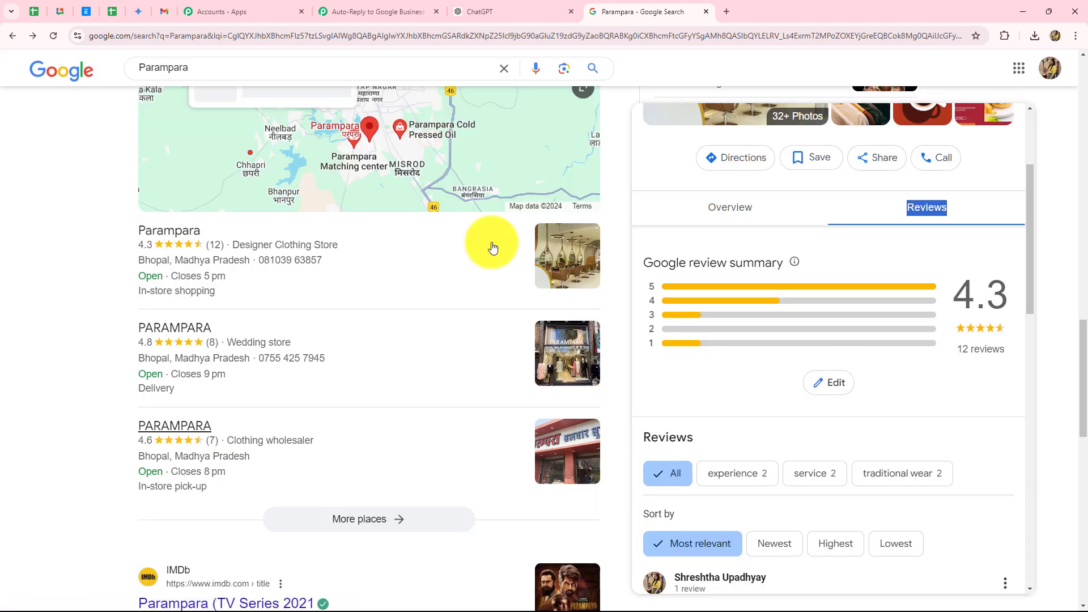
- Return to the Pabbly Connect workflow, save the New Review trigger and send a test request
{"action": "left_click", "coordinate": [391, 11]}
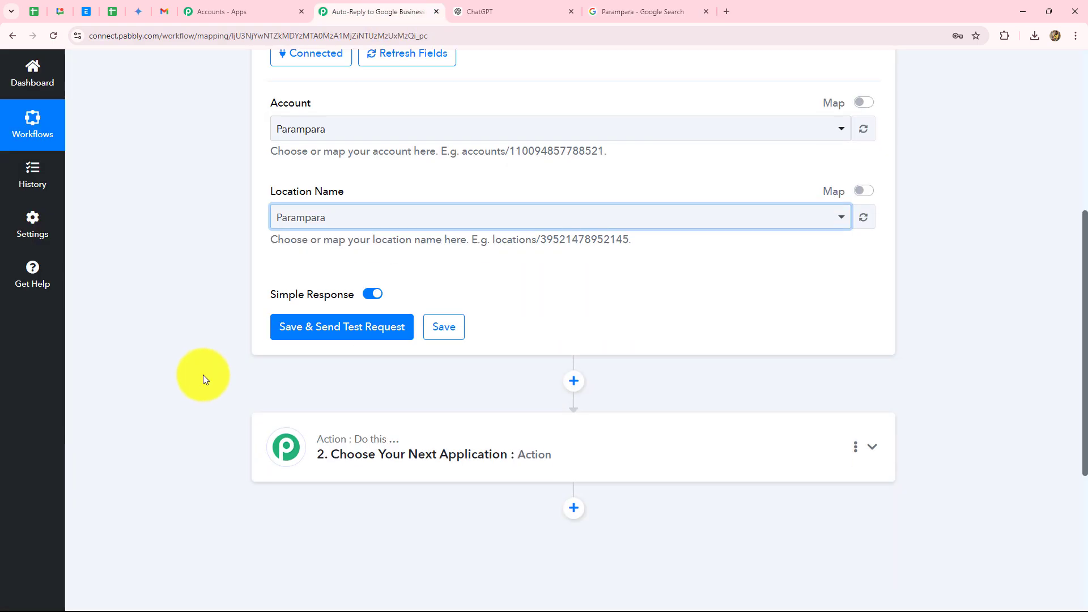
{"action": "scroll", "coordinate": [203, 375], "scroll_direction": "down", "scroll_amount": 2}
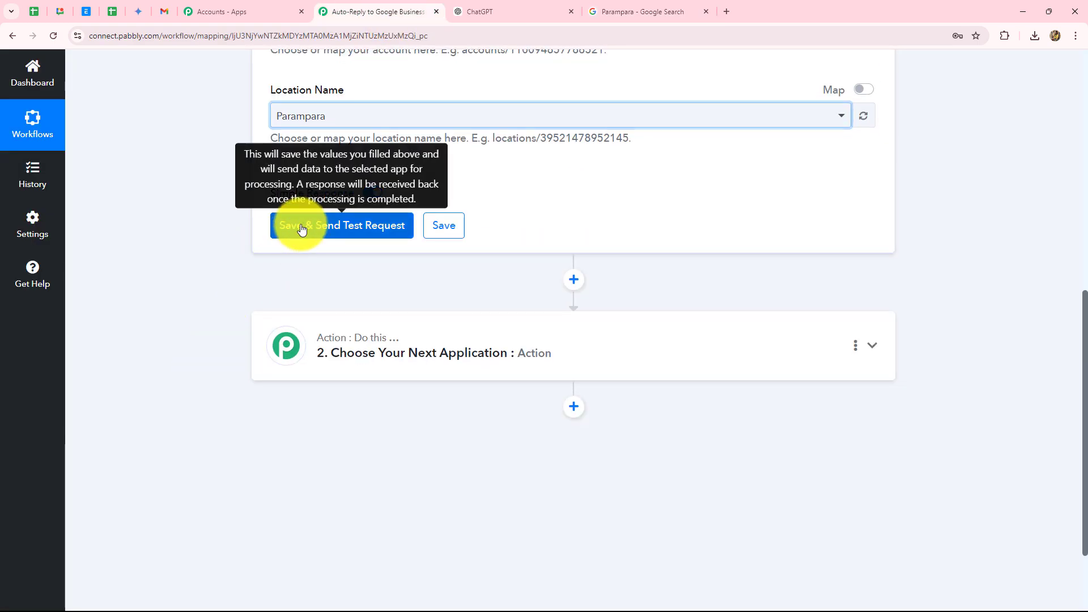
{"action": "left_click", "coordinate": [292, 226]}
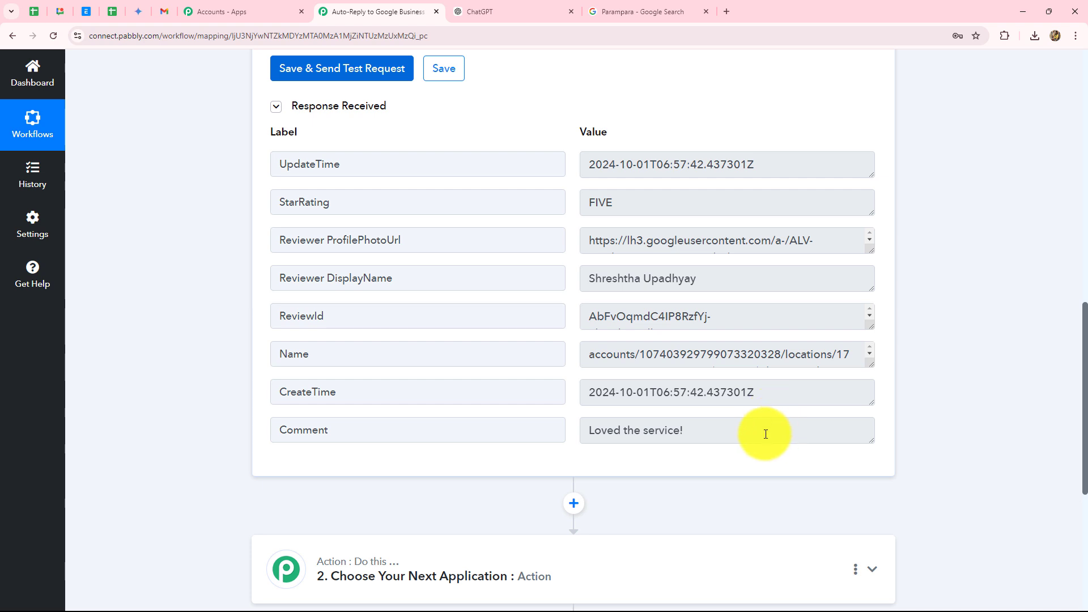
- Examine the comment, creation time, reviewer name and star rating in the trigger's response, and collapse the trigger step
{"action": "left_click", "coordinate": [530, 437]}
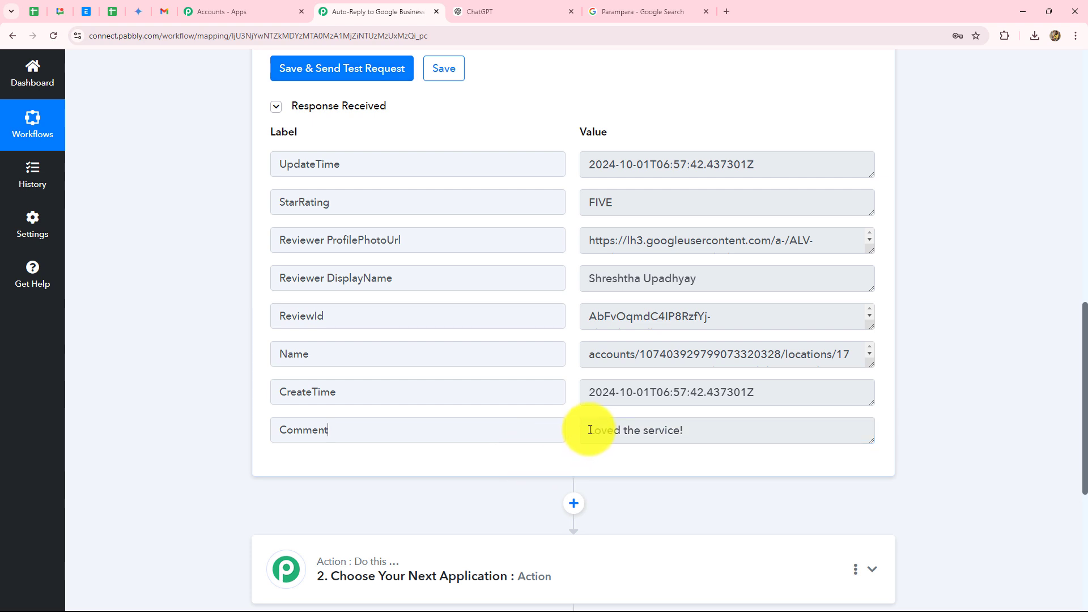
{"action": "left_click_drag", "start_coordinate": [590, 430], "coordinate": [736, 434]}
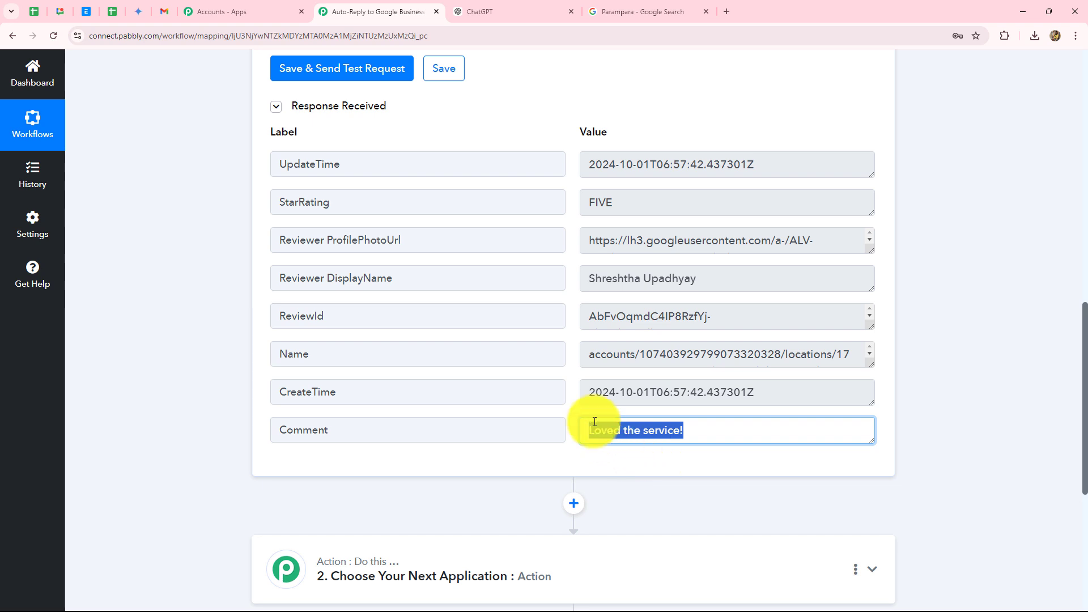
{"action": "left_click_drag", "start_coordinate": [583, 391], "coordinate": [798, 388]}
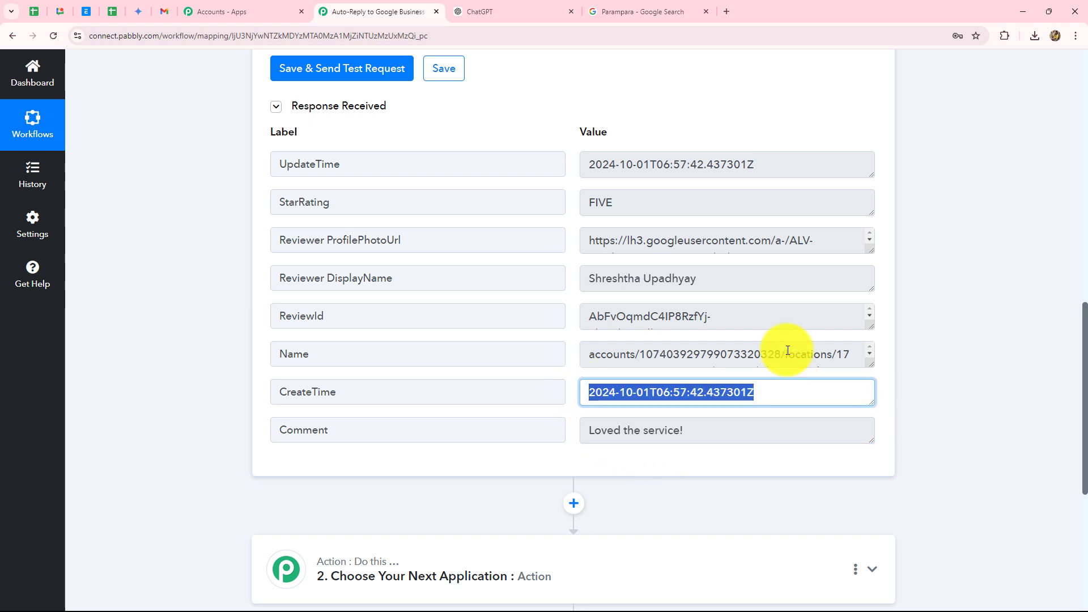
{"action": "left_click_drag", "start_coordinate": [712, 274], "coordinate": [567, 278]}
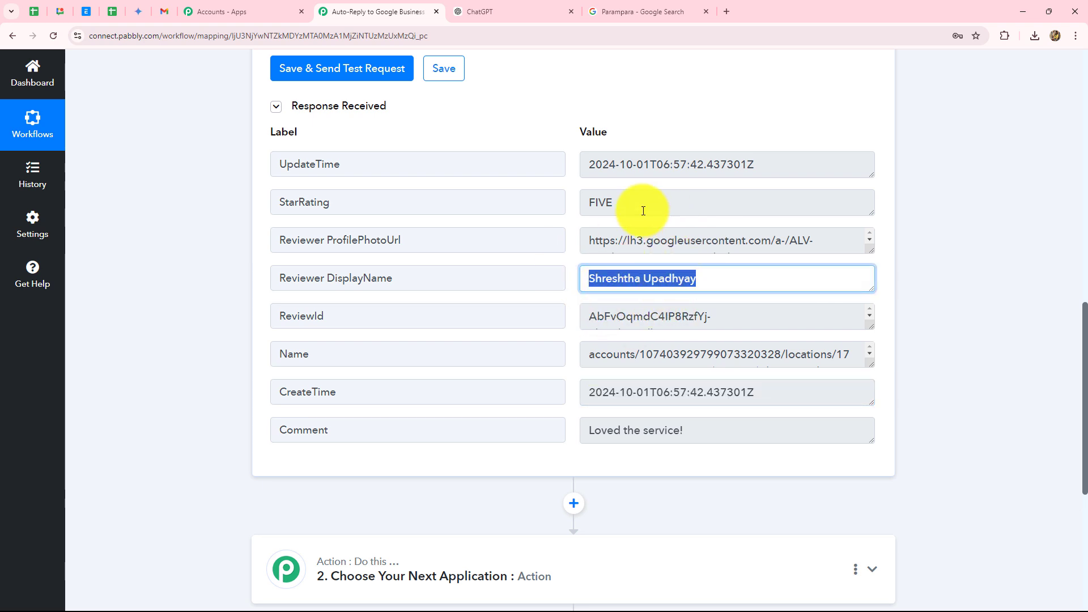
{"action": "left_click_drag", "start_coordinate": [626, 199], "coordinate": [558, 204]}
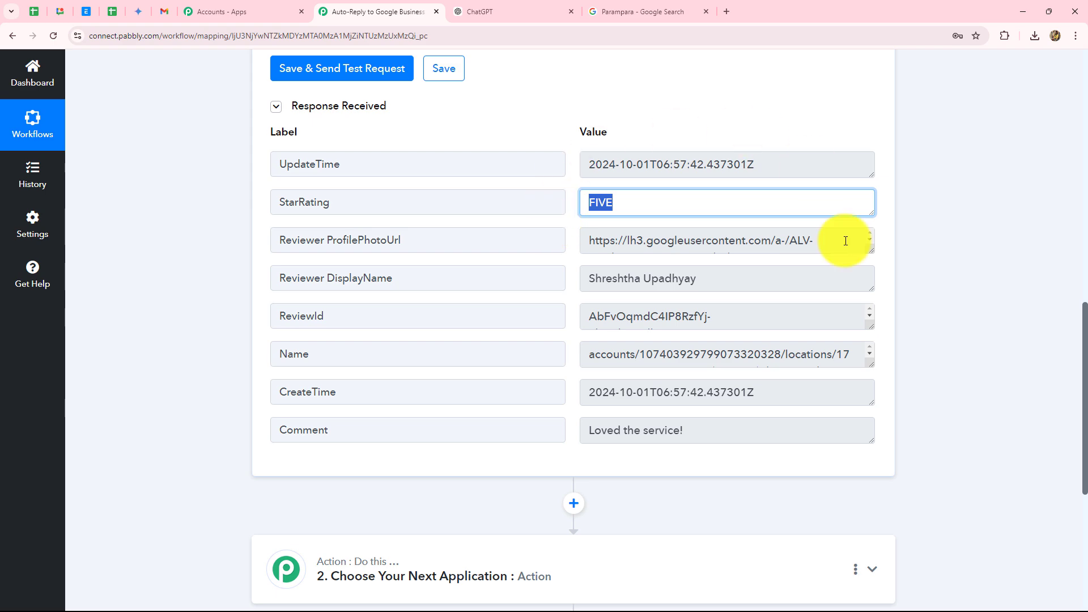
{"action": "scroll", "coordinate": [991, 289], "scroll_direction": "up", "scroll_amount": 15}
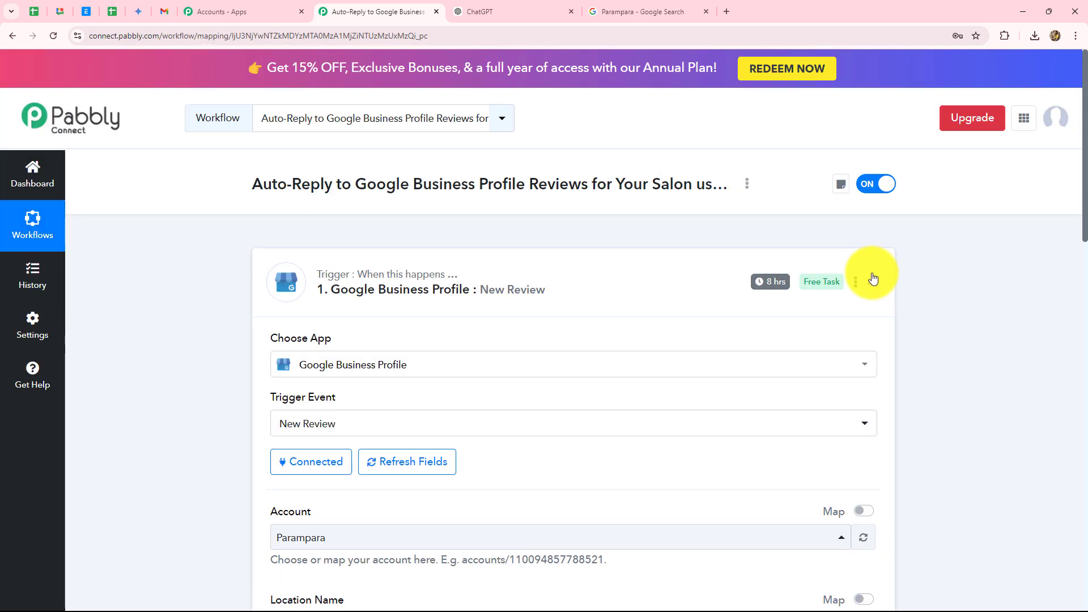
{"action": "left_click", "coordinate": [872, 280]}
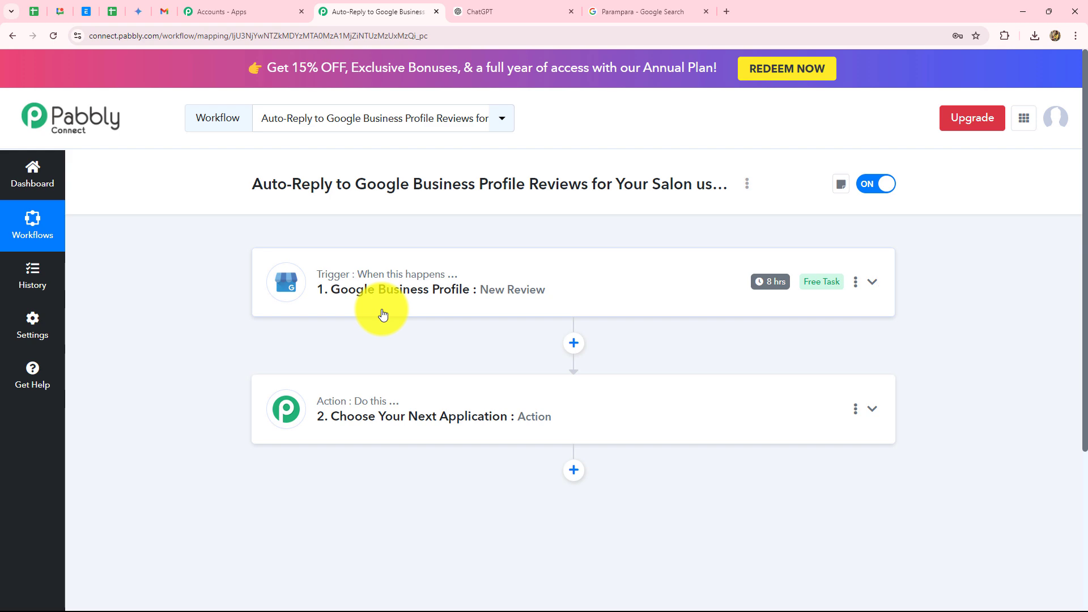
{"action": "left_click", "coordinate": [410, 276]}
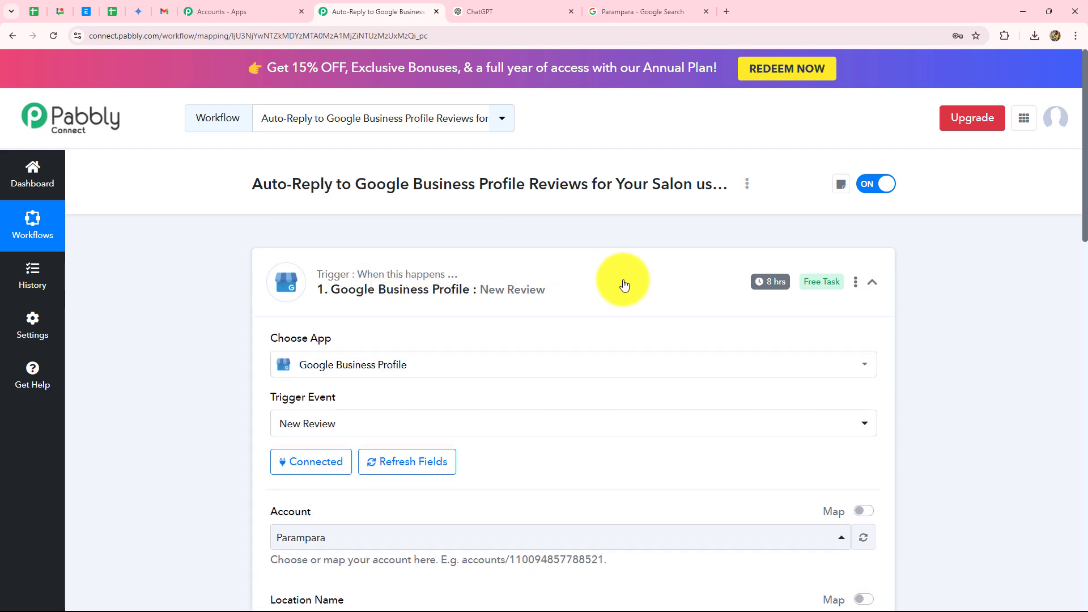
{"action": "scroll", "coordinate": [624, 284], "scroll_direction": "down", "scroll_amount": 5}
{"action": "scroll", "coordinate": [624, 283], "scroll_direction": "down", "scroll_amount": 5}
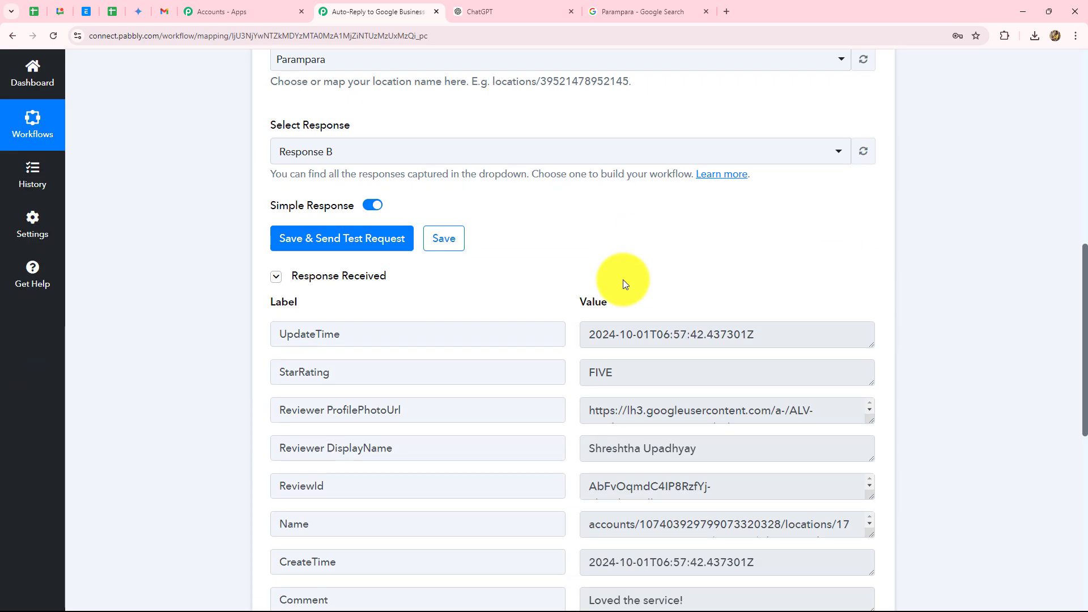
{"action": "scroll", "coordinate": [624, 280], "scroll_direction": "down", "scroll_amount": 3}
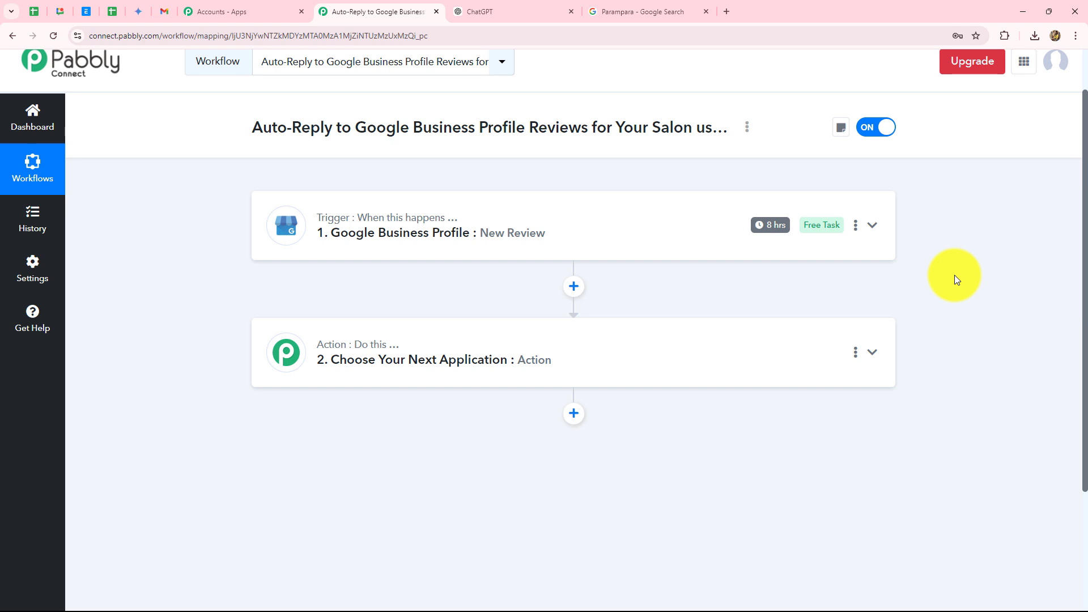
{"action": "left_click", "coordinate": [492, 11]}
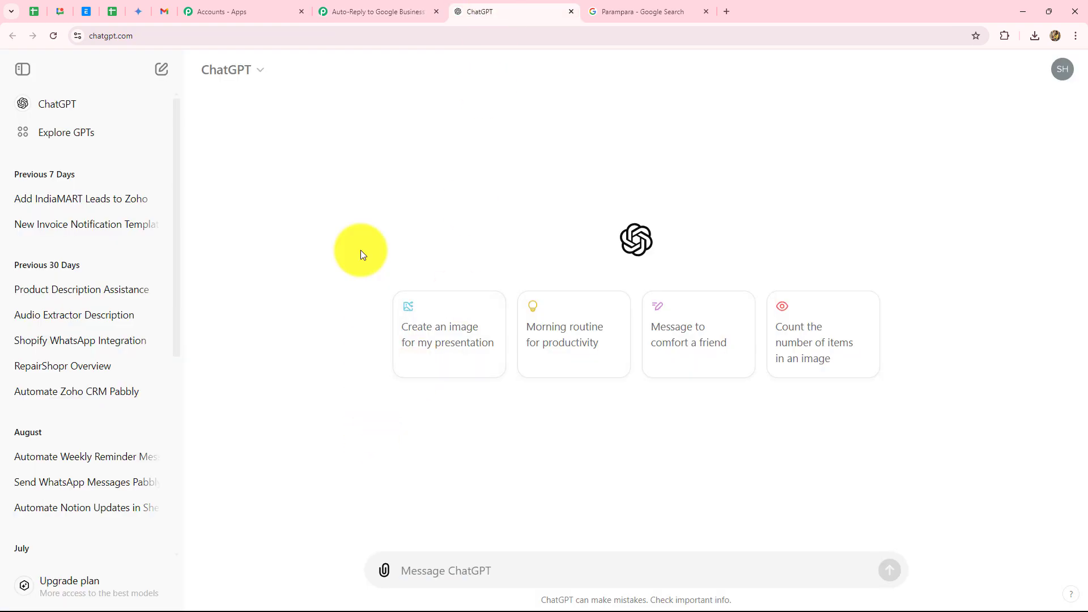
{"action": "left_click", "coordinate": [357, 17]}
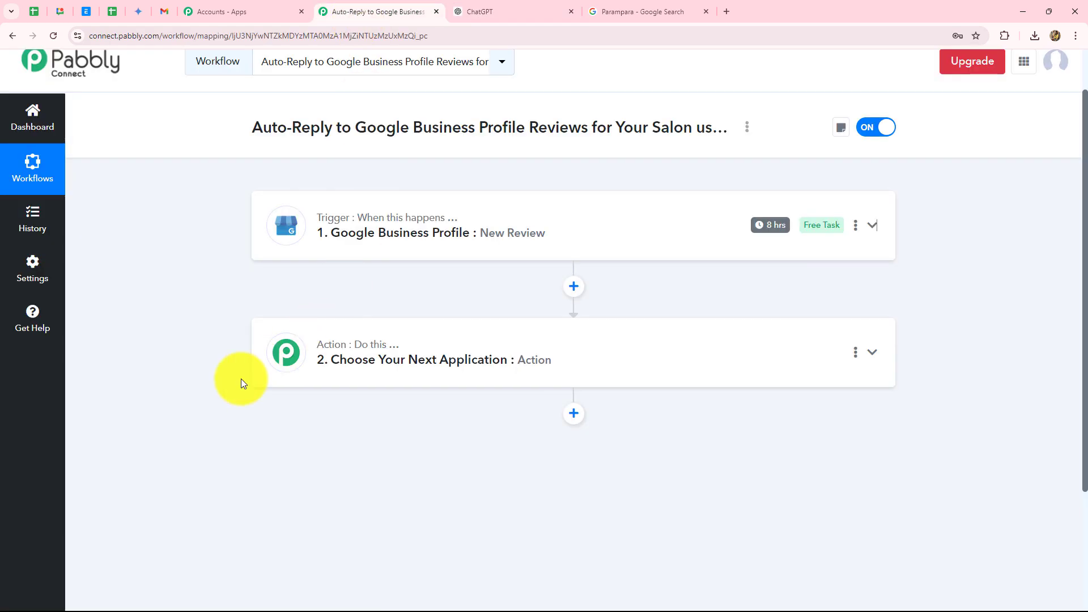
- Set the workflow's second step to the OpenAI (ChatGPT, DALL-E, Whisper) app with ChatGPT as the action event
{"action": "left_click", "coordinate": [369, 347]}
{"action": "scroll", "coordinate": [242, 389], "scroll_direction": "down", "scroll_amount": 2}
{"action": "left_click", "coordinate": [300, 316]}
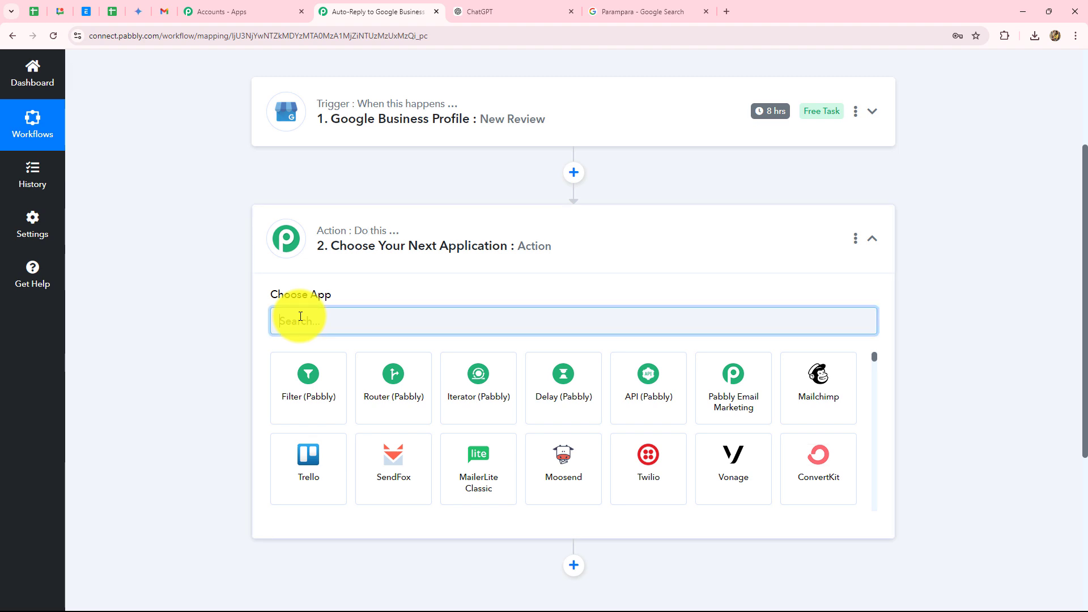
{"action": "type", "text": "Open"}
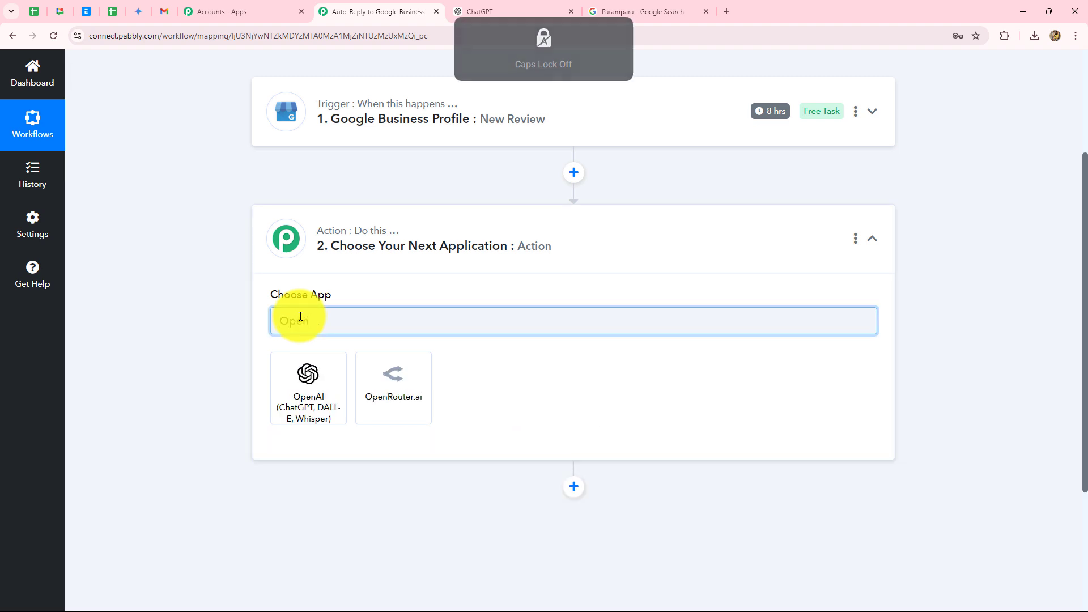
{"action": "left_click", "coordinate": [310, 377]}
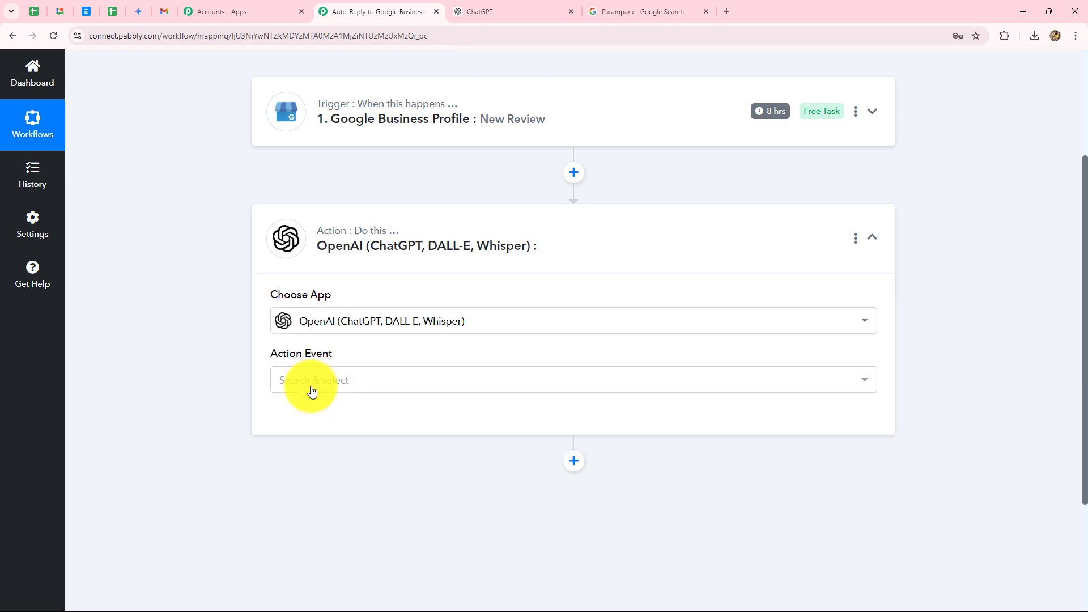
{"action": "left_click", "coordinate": [311, 380]}
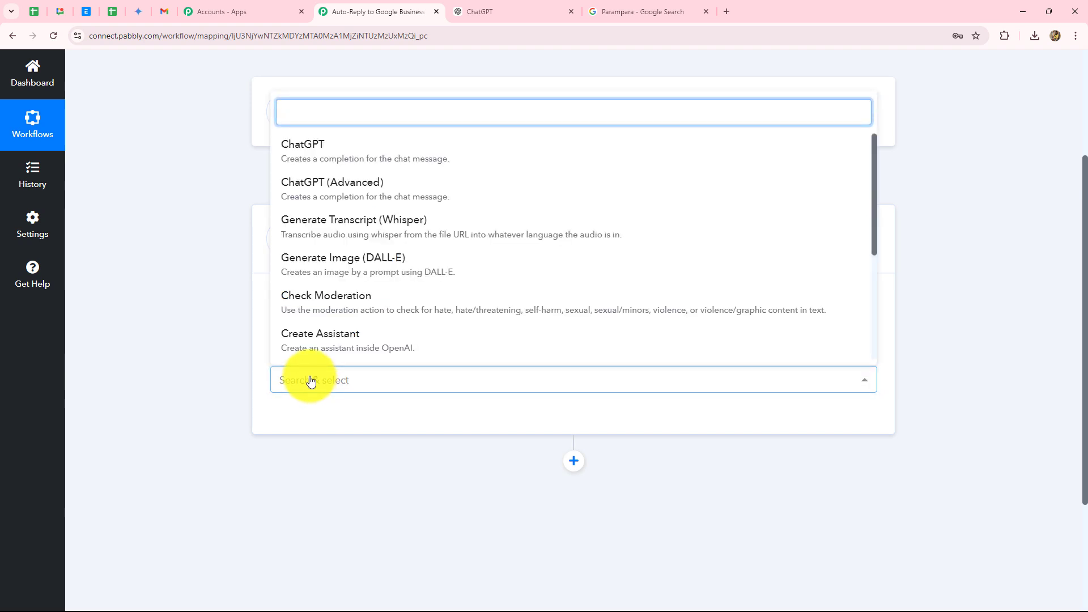
{"action": "left_click", "coordinate": [306, 146]}
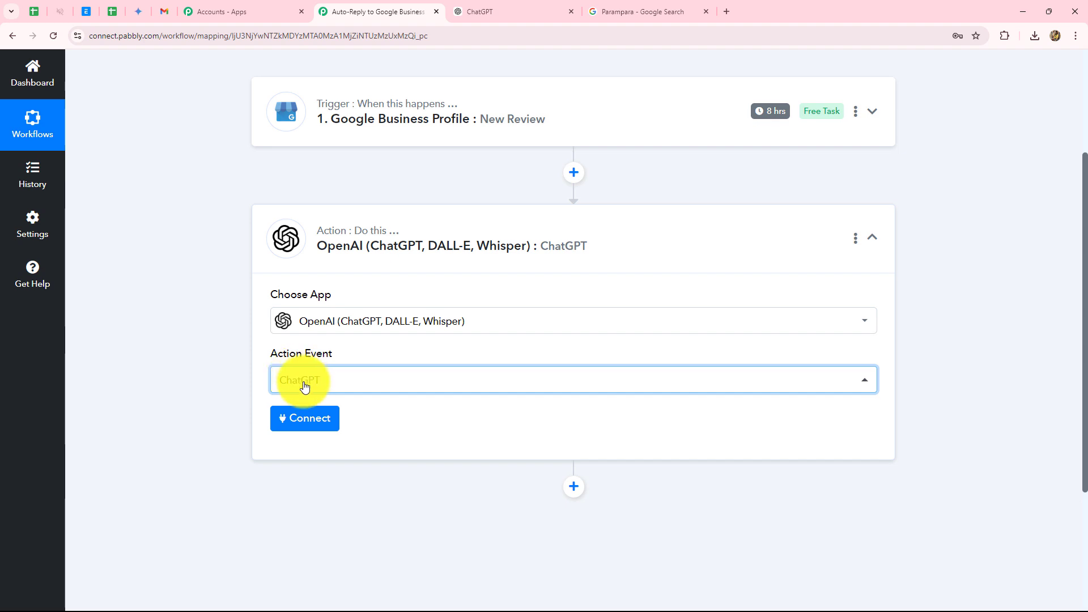
- Connect the ChatGPT action through a new OpenAI connection, paste the API key as its token and save it
{"action": "left_click", "coordinate": [299, 425]}
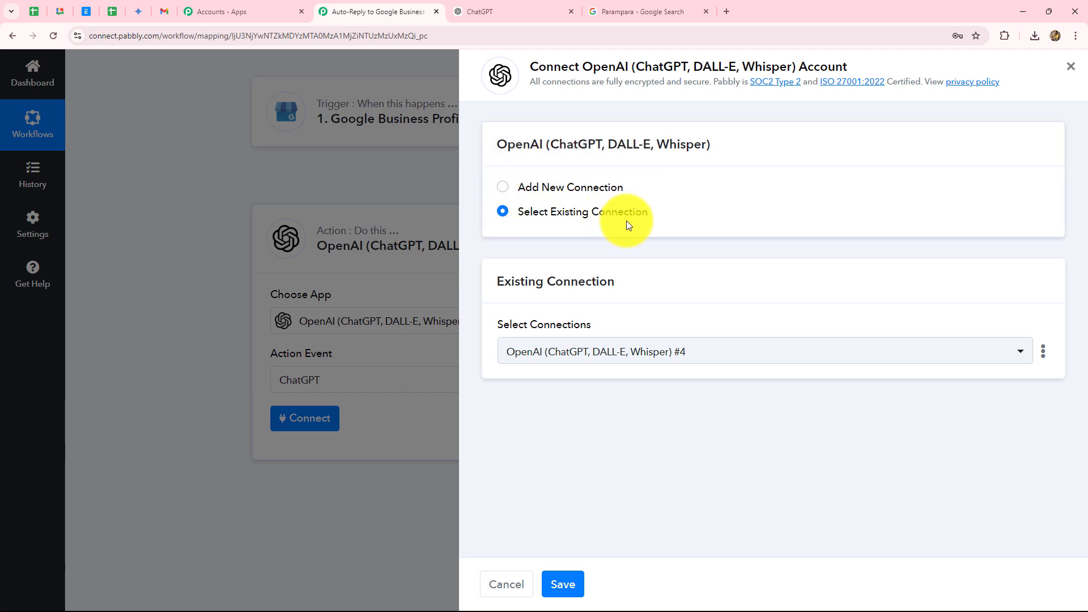
{"action": "left_click", "coordinate": [501, 187]}
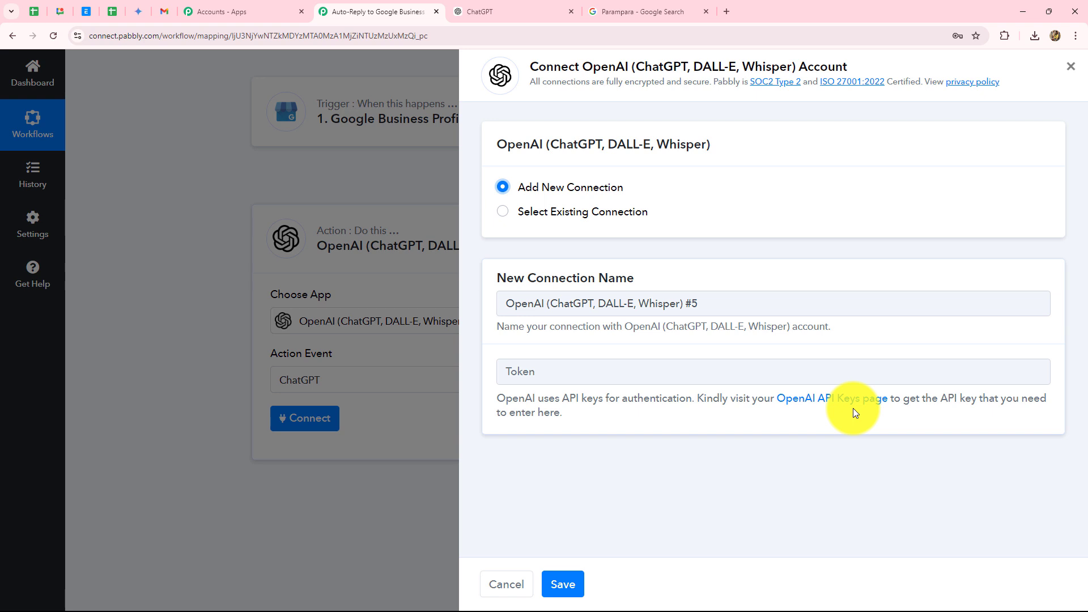
{"action": "left_click", "coordinate": [525, 370]}
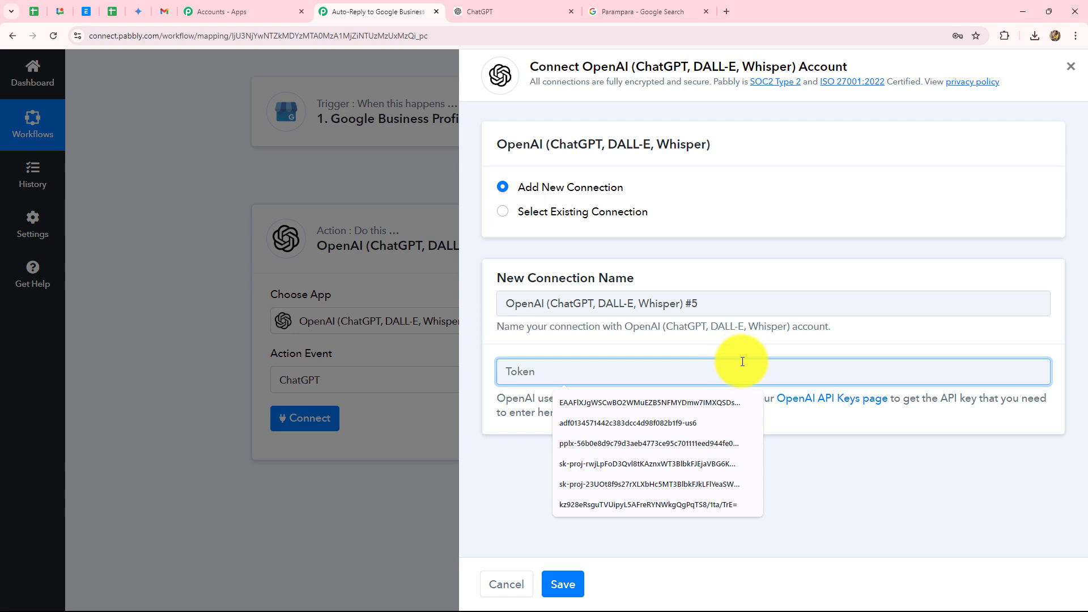
{"action": "key", "text": "ctrl+v"}
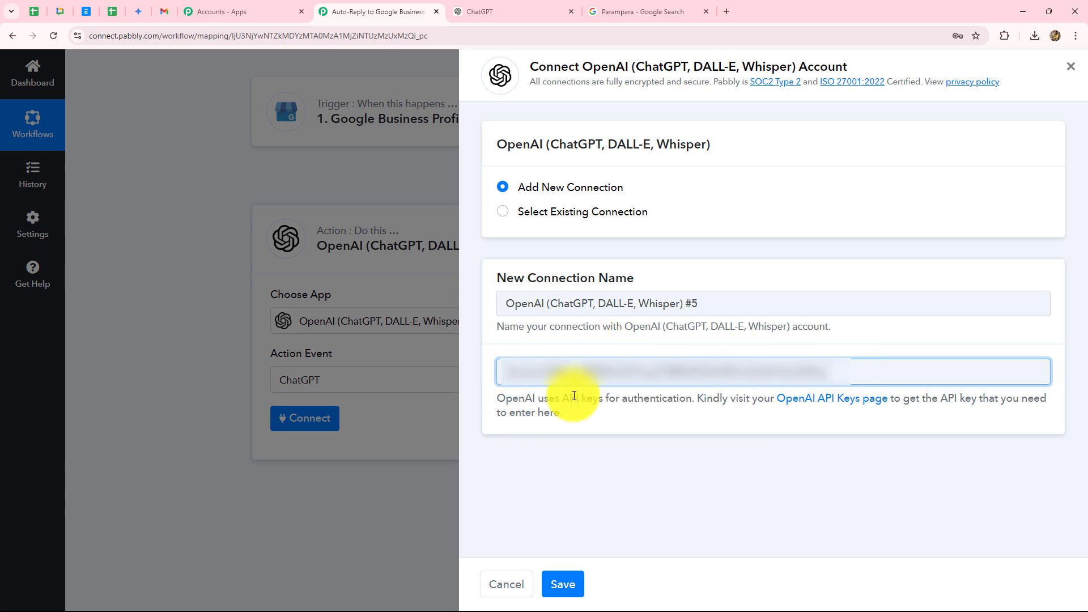
{"action": "left_click", "coordinate": [561, 584]}
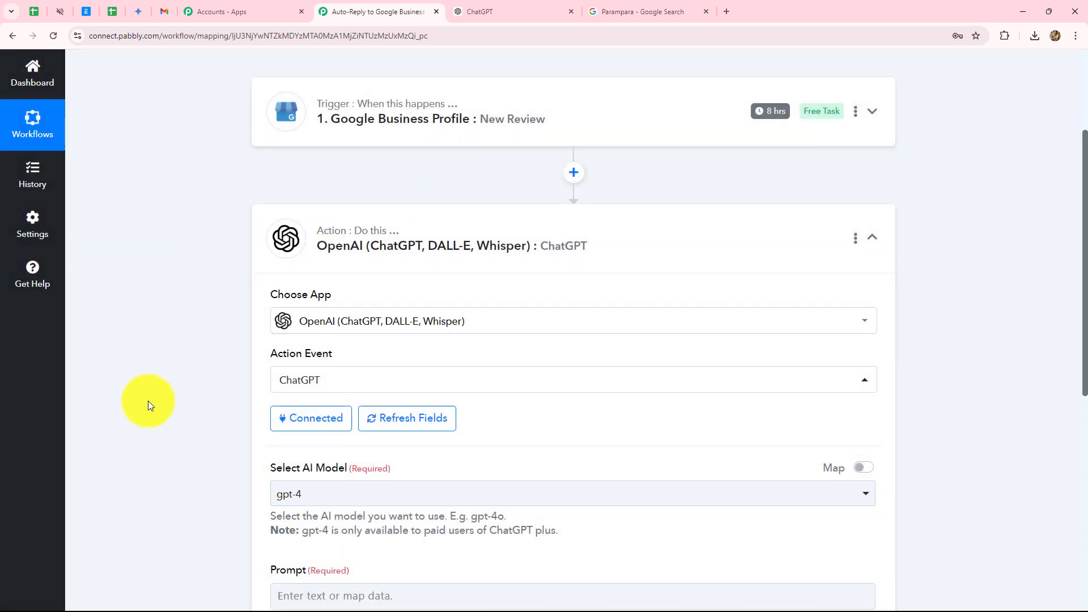
- Set the ChatGPT action's AI model to gpt-4o
{"action": "scroll", "coordinate": [148, 400], "scroll_direction": "down", "scroll_amount": 5}
{"action": "scroll", "coordinate": [148, 400], "scroll_direction": "up", "scroll_amount": 2}
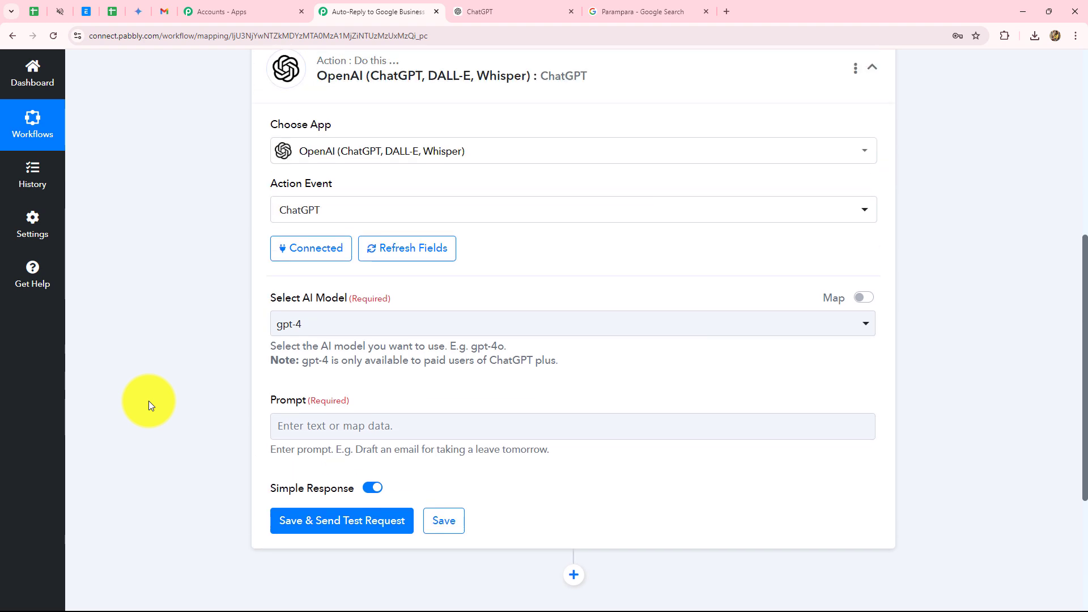
{"action": "left_click", "coordinate": [316, 325]}
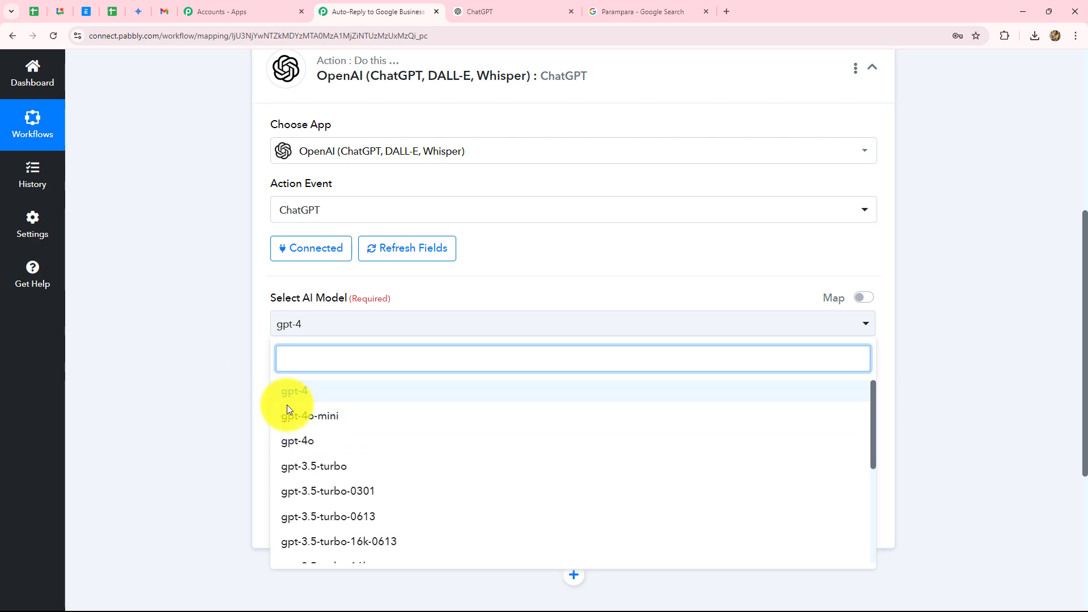
{"action": "left_click", "coordinate": [300, 441]}
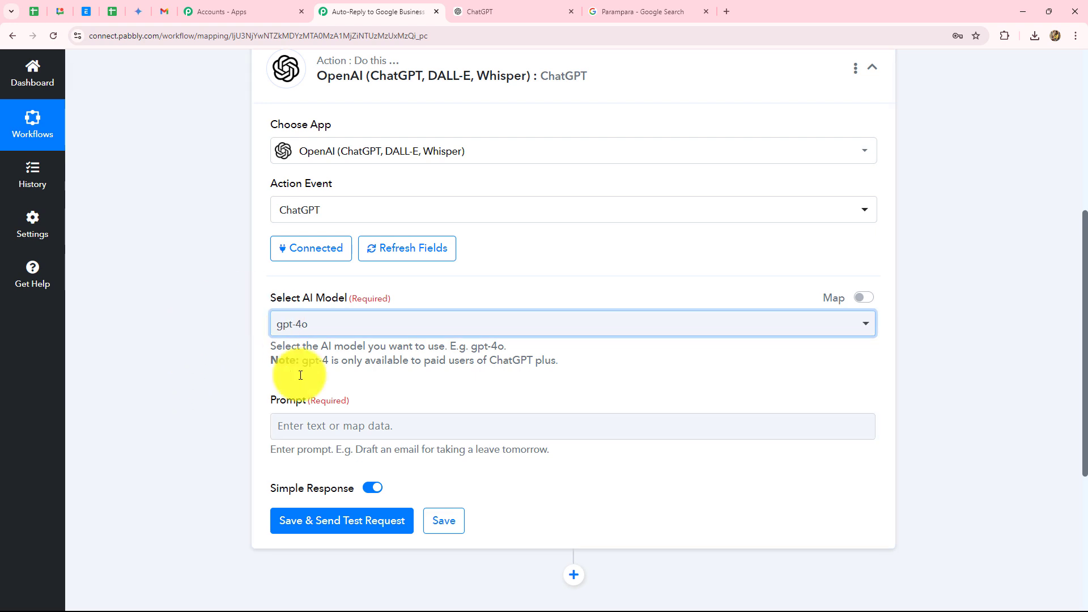
- Enter a prompt requesting an engaging reply to a Google Business Profile review of the salon Parampara, mapping the trigger's Comment after "Reveiw:"
{"action": "scroll", "coordinate": [376, 384], "scroll_direction": "down", "scroll_amount": 3}
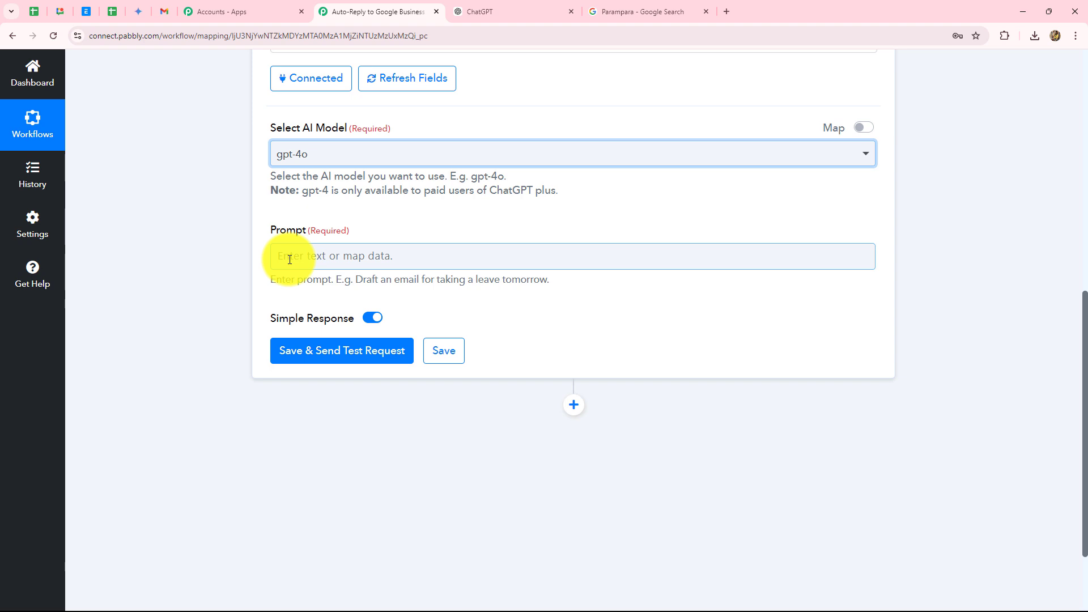
{"action": "left_click", "coordinate": [290, 259]}
{"action": "key", "text": "ctrl+v"}
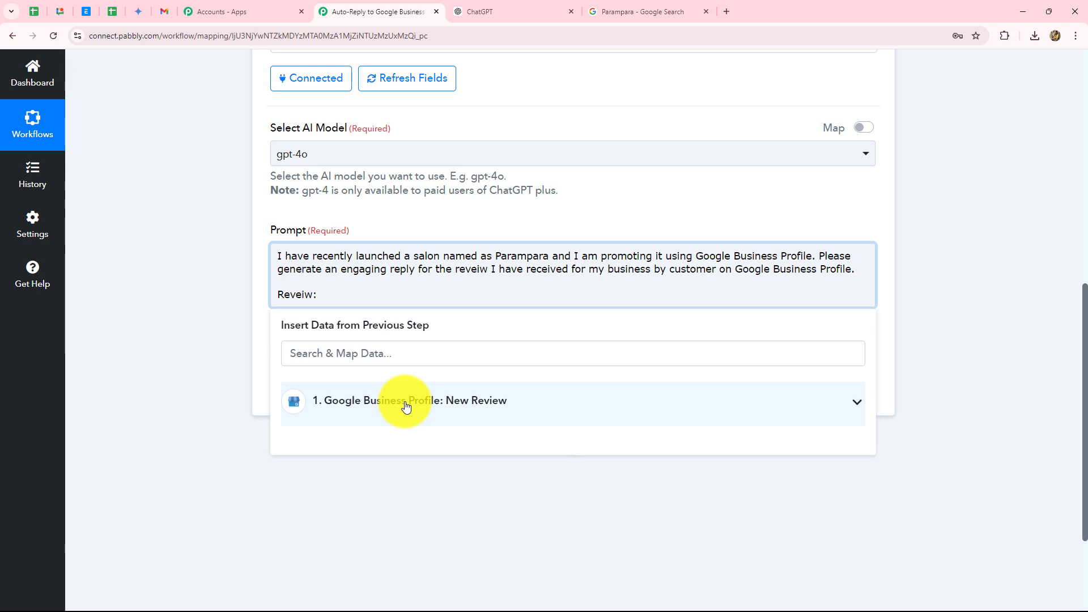
{"action": "left_click", "coordinate": [424, 403]}
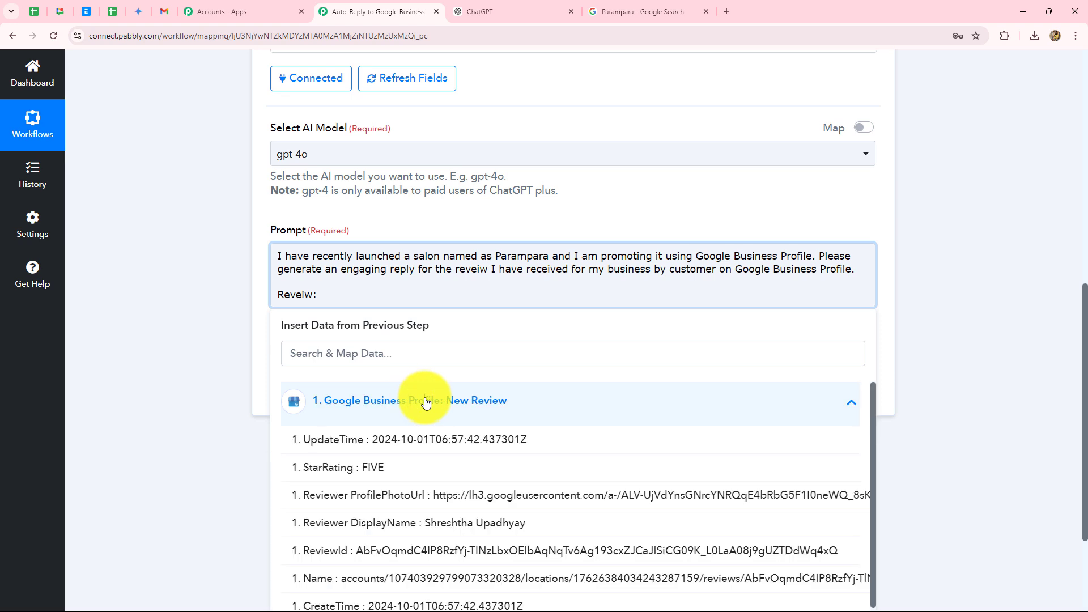
{"action": "scroll", "coordinate": [950, 446], "scroll_direction": "down", "scroll_amount": 3}
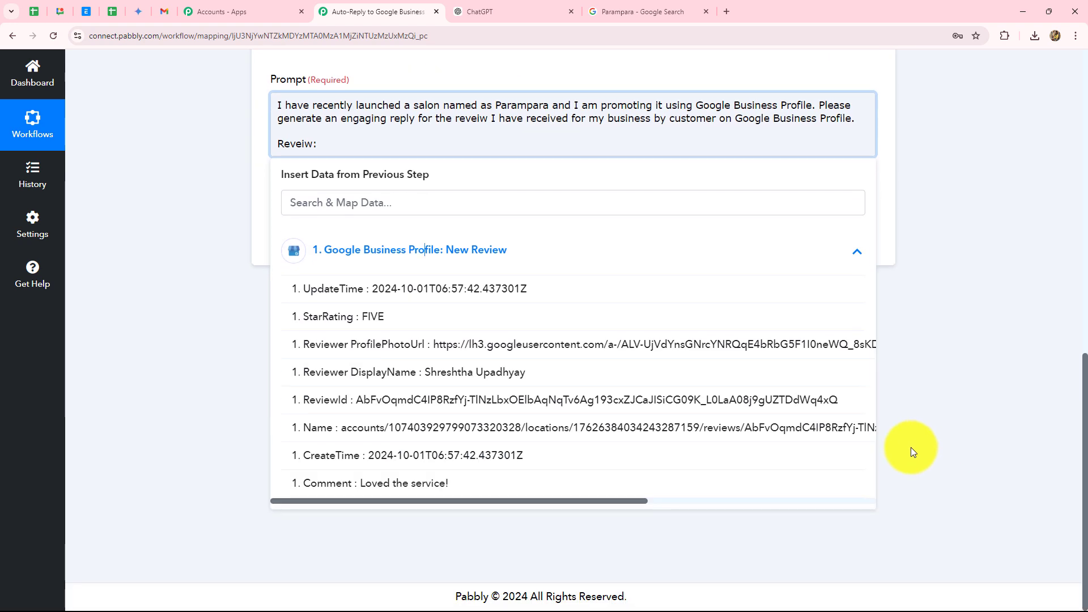
{"action": "left_click", "coordinate": [396, 486]}
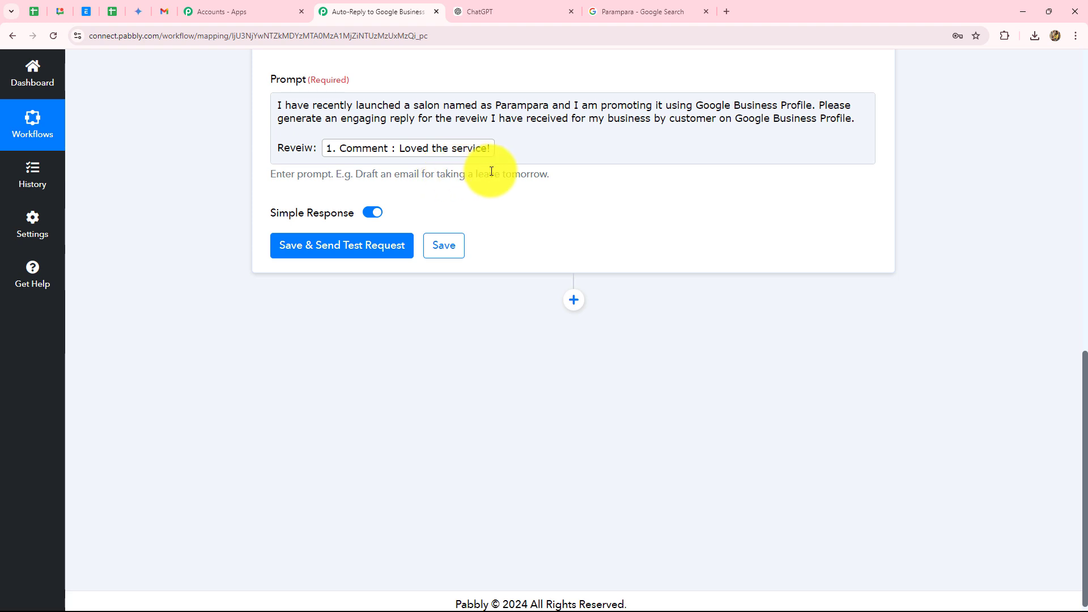
- Save the ChatGPT action, send a test request and examine the generated reply in the response's message content
{"action": "left_click", "coordinate": [615, 10]}
{"action": "left_click", "coordinate": [368, 12]}
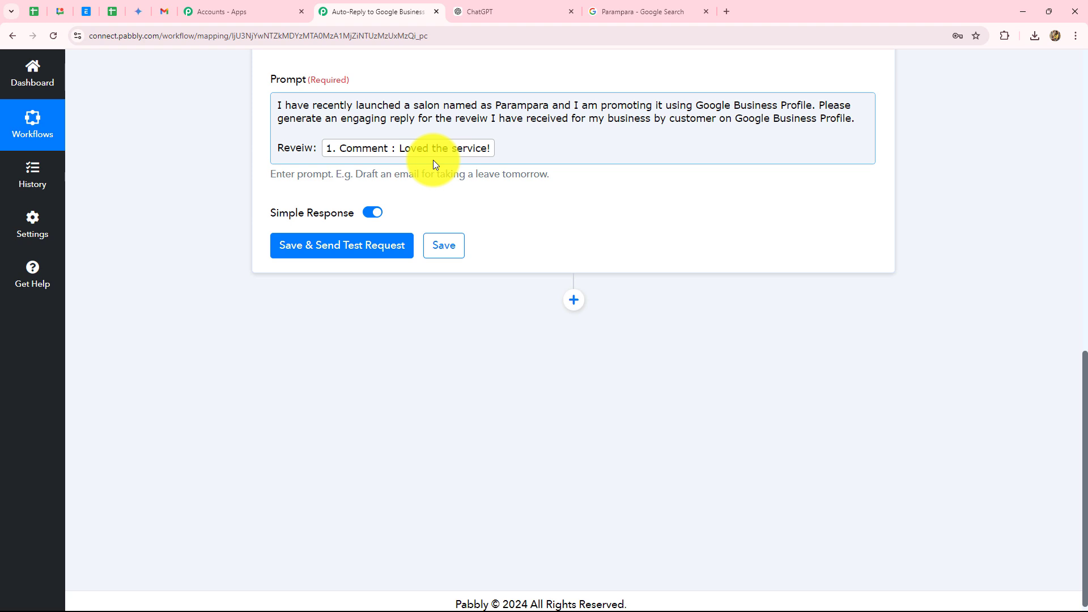
{"action": "left_click", "coordinate": [318, 248]}
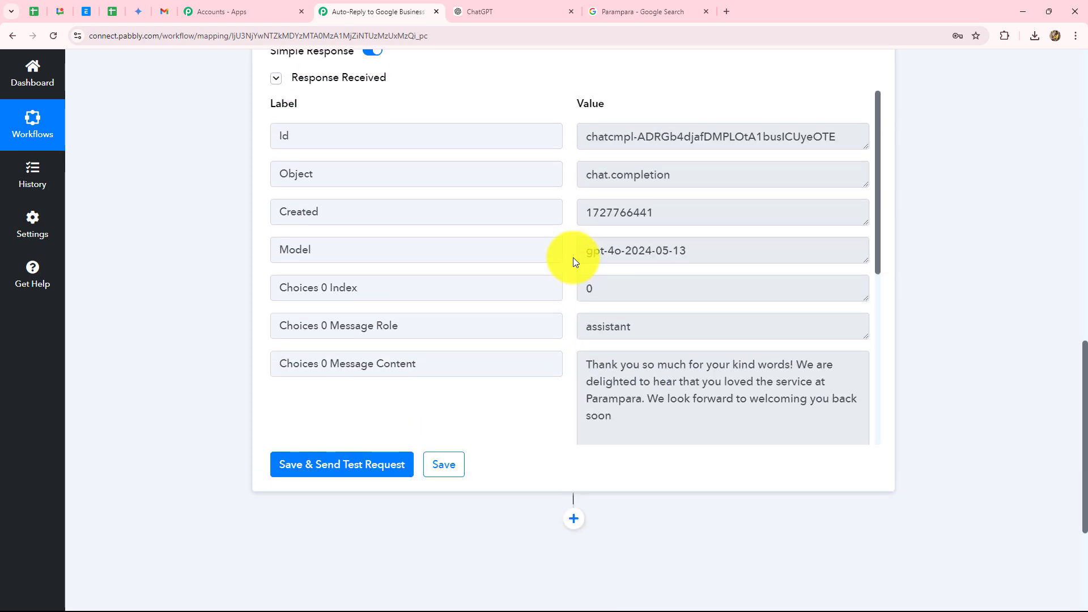
{"action": "scroll", "coordinate": [563, 263], "scroll_direction": "down", "scroll_amount": 2}
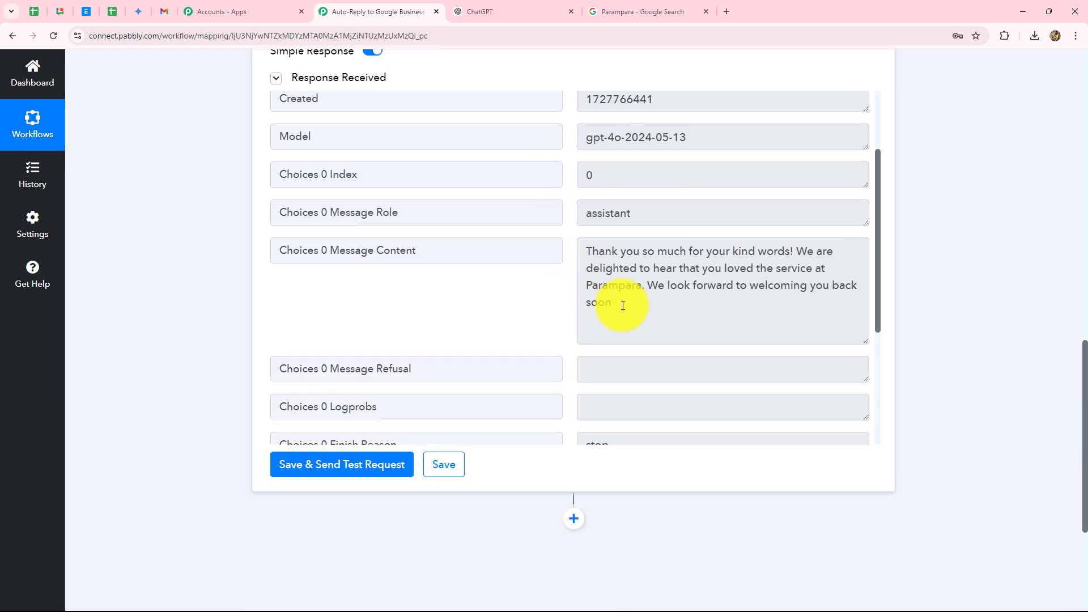
{"action": "left_click", "coordinate": [589, 256]}
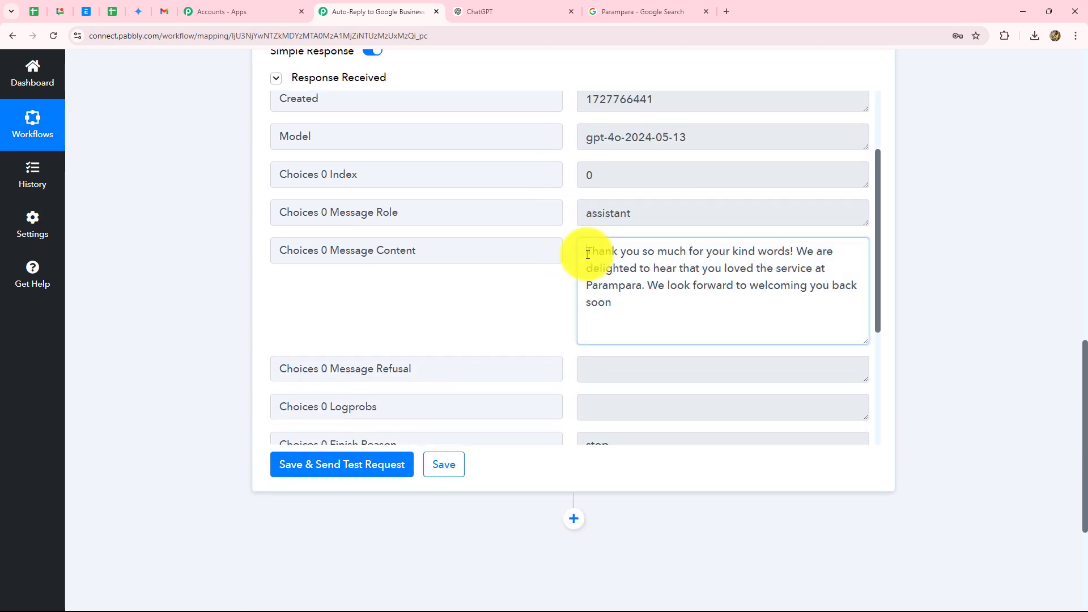
{"action": "left_click", "coordinate": [632, 312]}
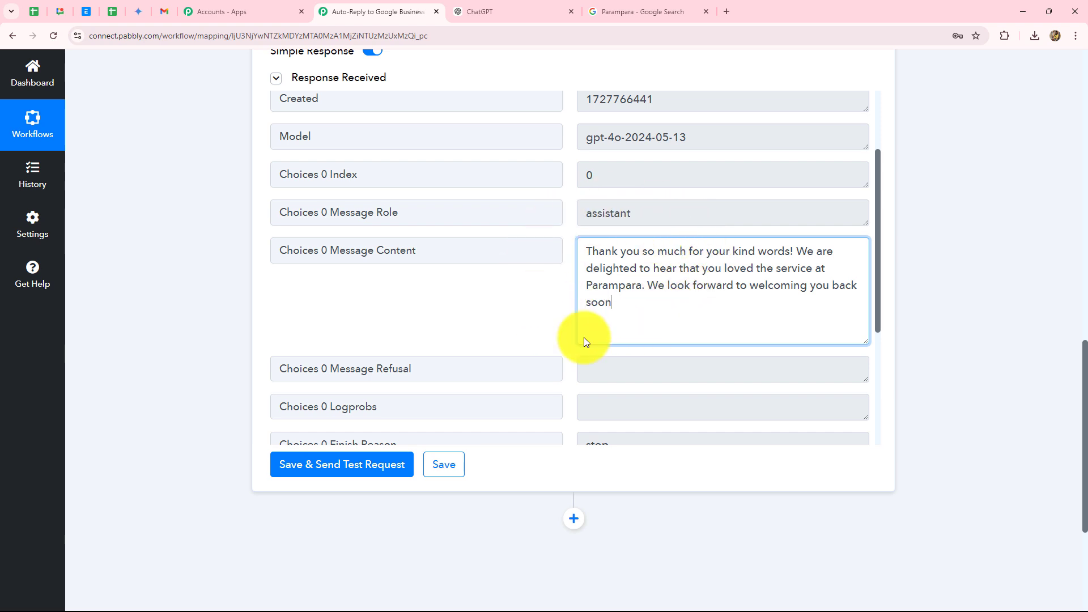
{"action": "double_click", "coordinate": [604, 285]}
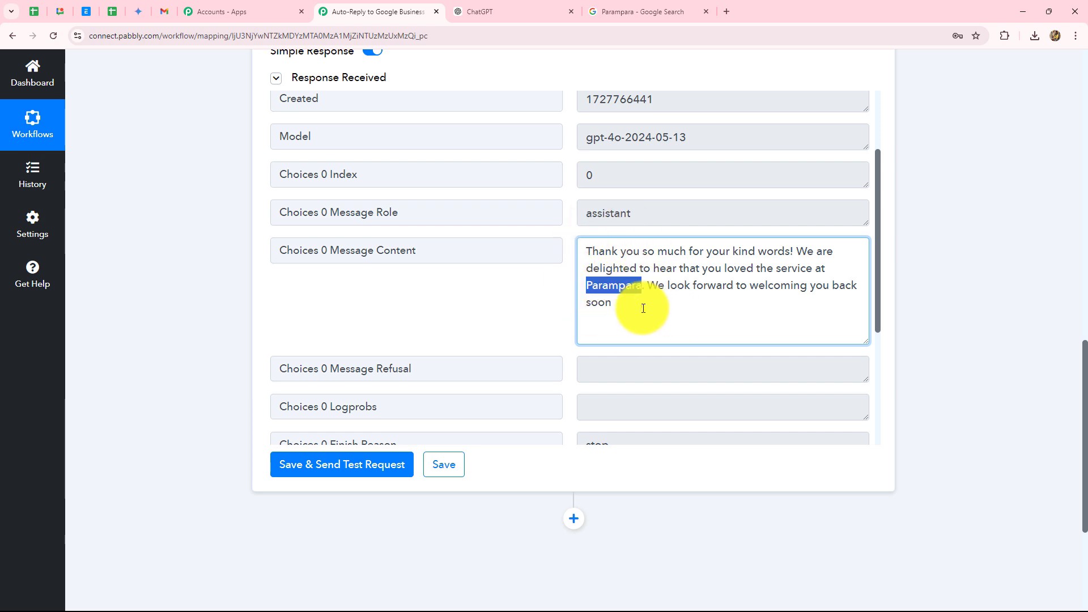
{"action": "left_click", "coordinate": [645, 312]}
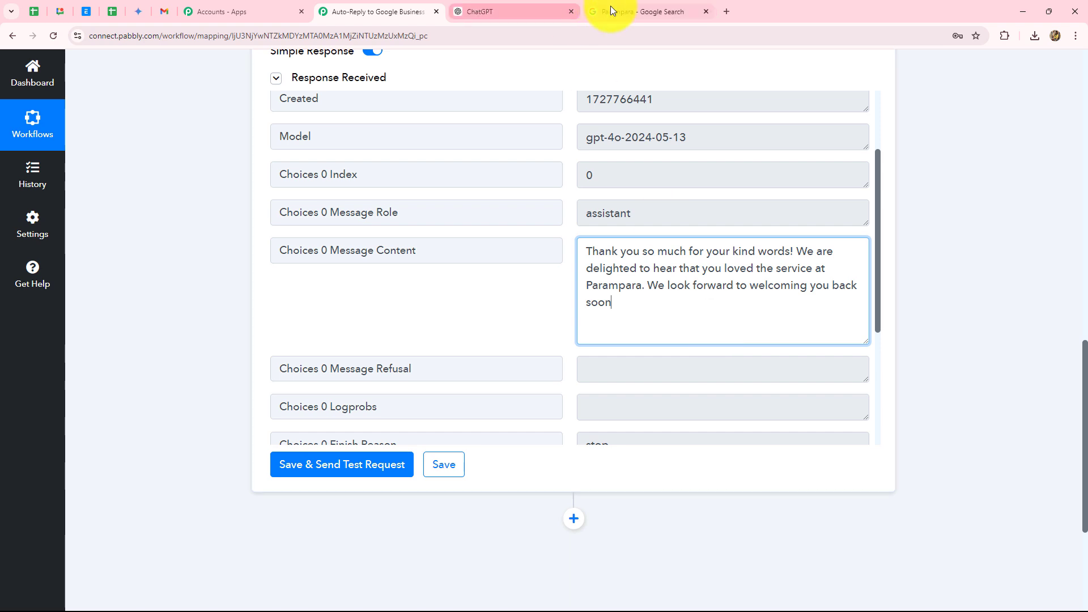
- Check the test review on the Parampara listing in Google Search for an owner reply and return to the Pabbly Connect workflow
{"action": "left_click", "coordinate": [643, 12]}
{"action": "scroll", "coordinate": [810, 369], "scroll_direction": "down", "scroll_amount": 3}
{"action": "scroll", "coordinate": [797, 292], "scroll_direction": "up", "scroll_amount": 2}
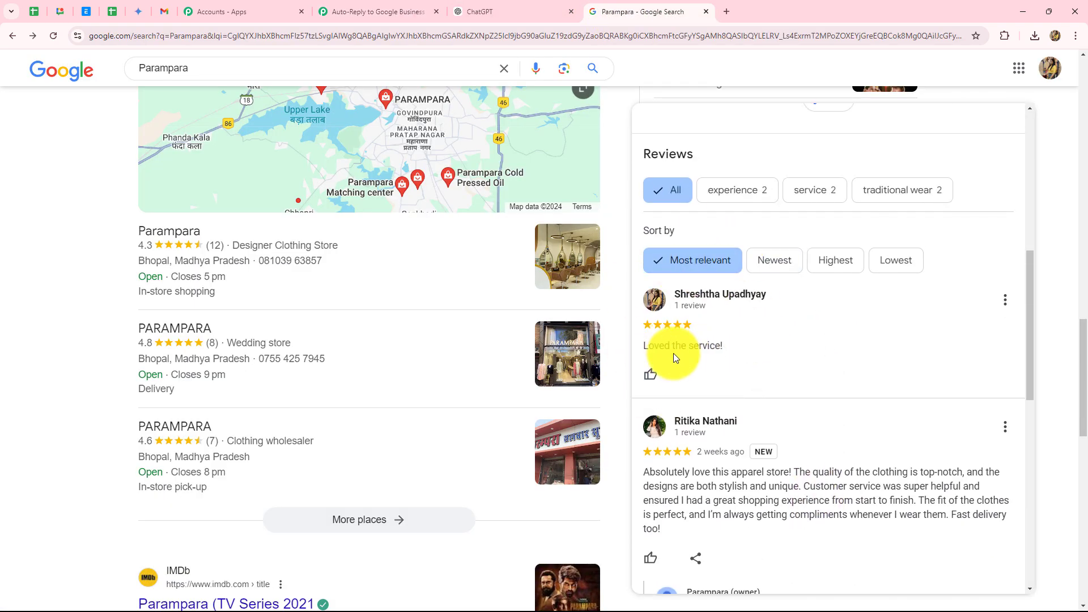
{"action": "left_click", "coordinate": [358, 14]}
- Add an action step after ChatGPT using Google Business Profile with Create Reply as the action event
{"action": "scroll", "coordinate": [964, 280], "scroll_direction": "down", "scroll_amount": 4}
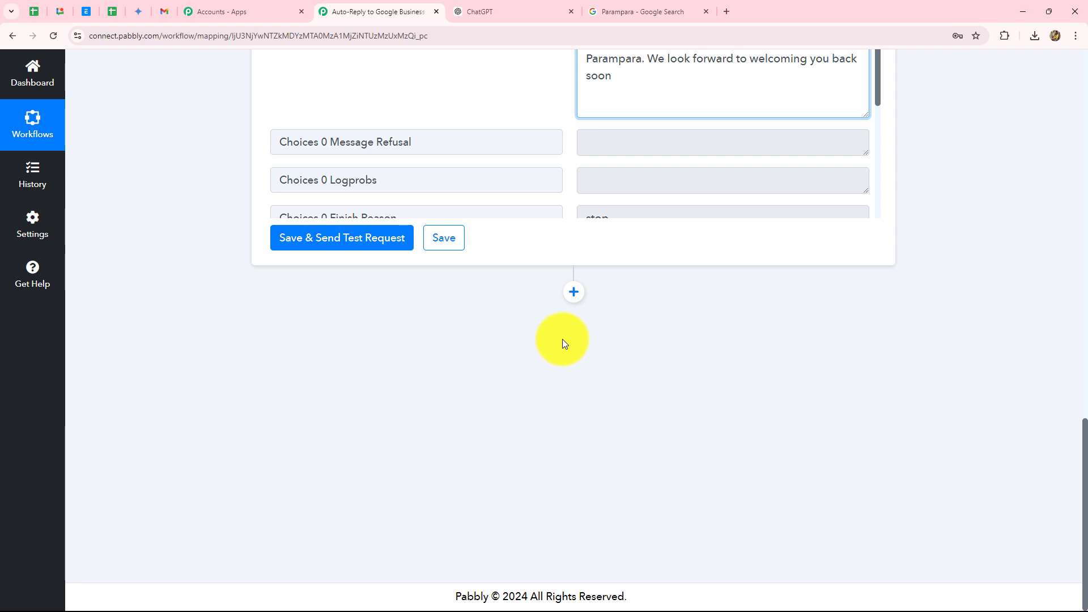
{"action": "left_click", "coordinate": [574, 292]}
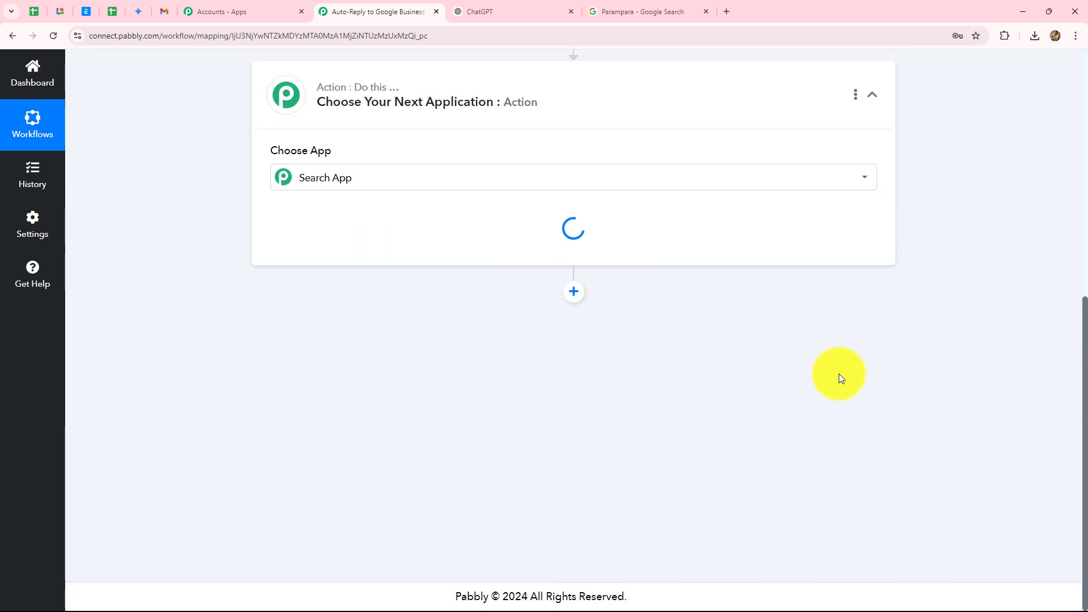
{"action": "scroll", "coordinate": [304, 378], "scroll_direction": "up", "scroll_amount": 2}
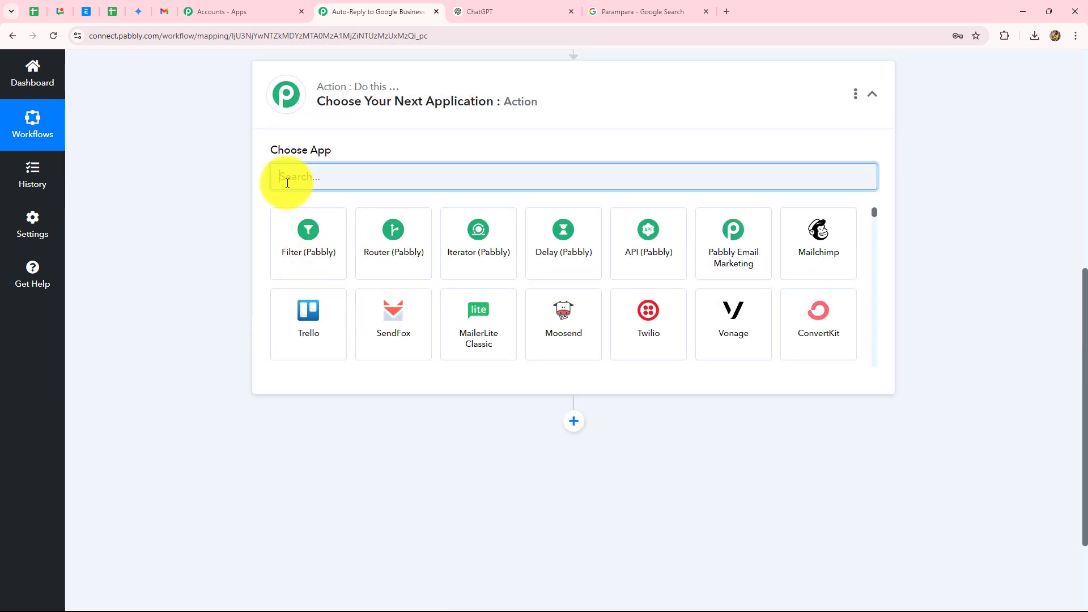
{"action": "type", "text": "Google"}
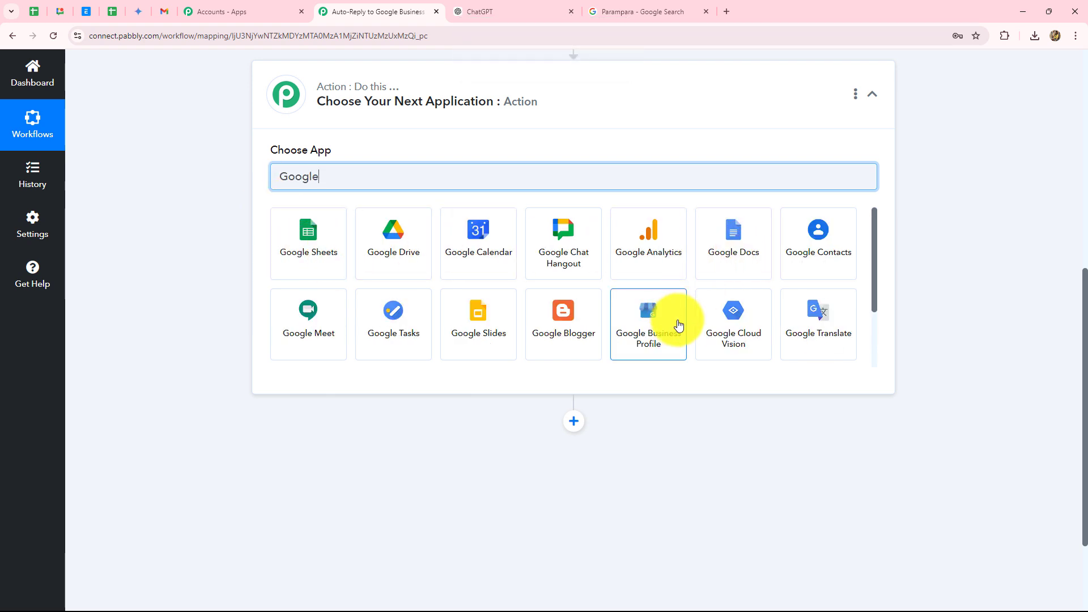
{"action": "left_click", "coordinate": [646, 336]}
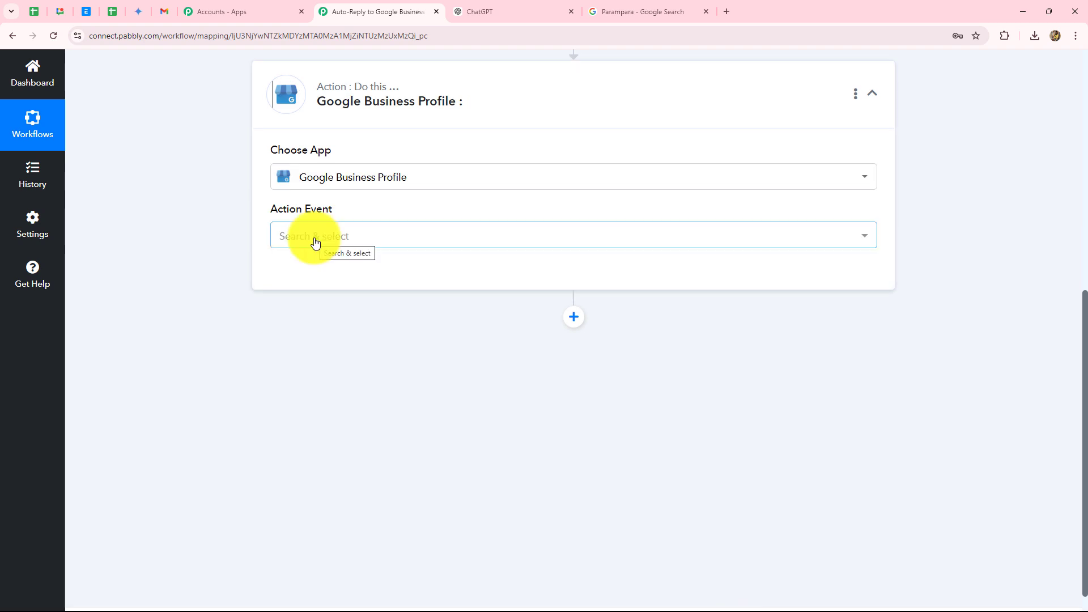
{"action": "left_click", "coordinate": [315, 237]}
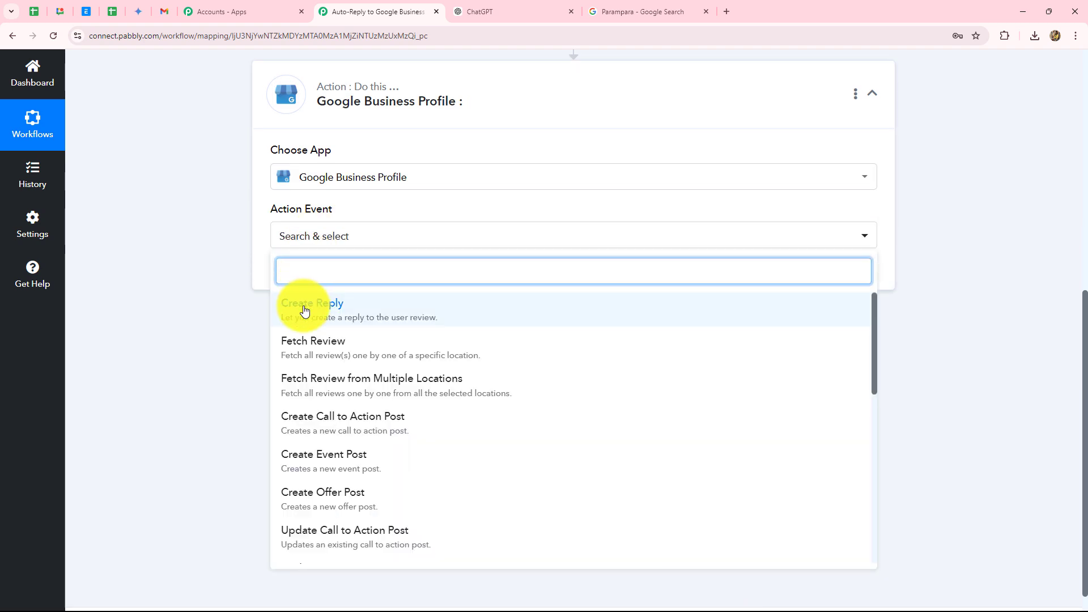
{"action": "left_click", "coordinate": [304, 306]}
- Connect the Create Reply action using the existing connection Google Business Profile #6
{"action": "left_click", "coordinate": [304, 289]}
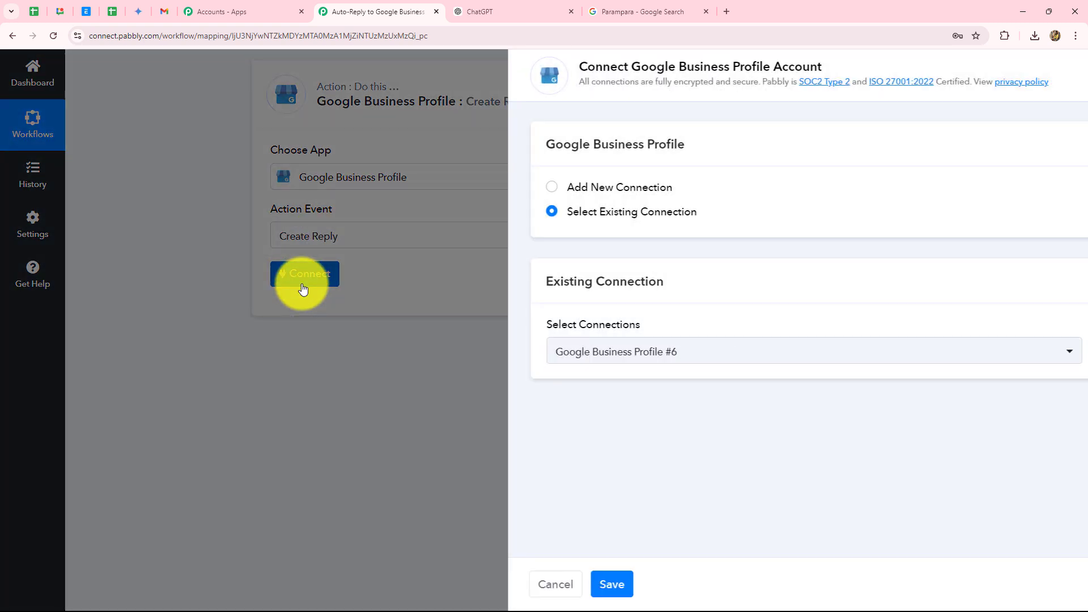
{"action": "left_click", "coordinate": [560, 572]}
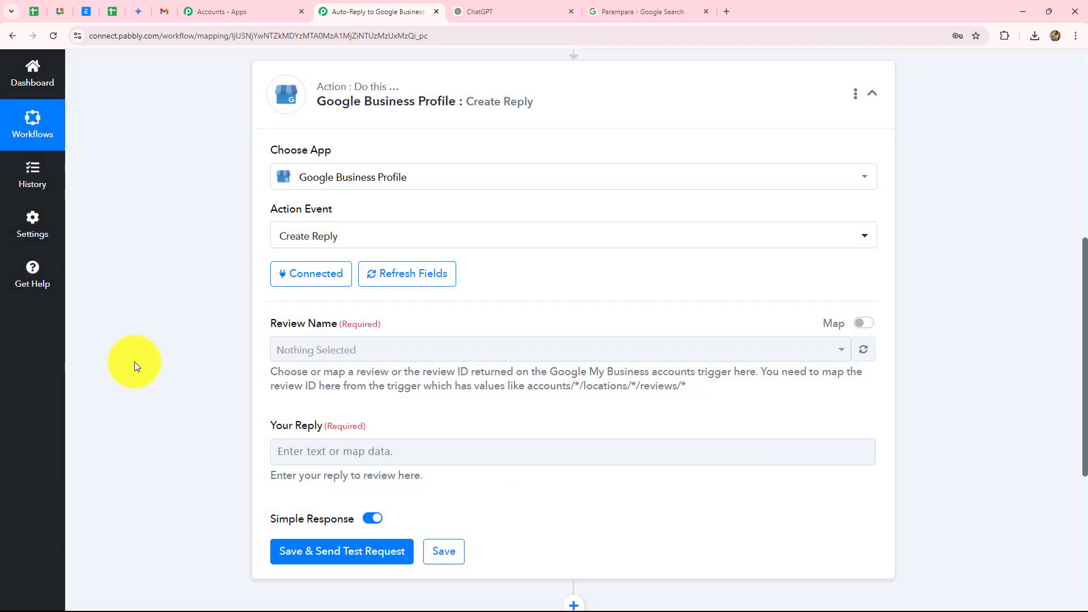
{"action": "left_click", "coordinate": [381, 397]}
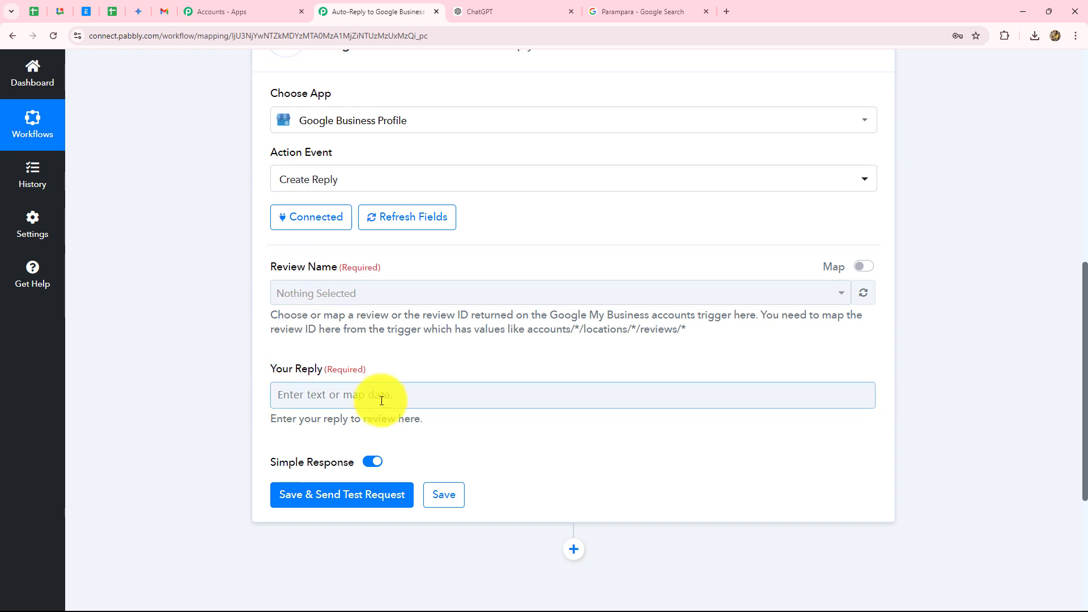
- Enable mapping for the required Review Name and map it to the Name value from the New Review trigger
{"action": "left_click", "coordinate": [306, 299]}
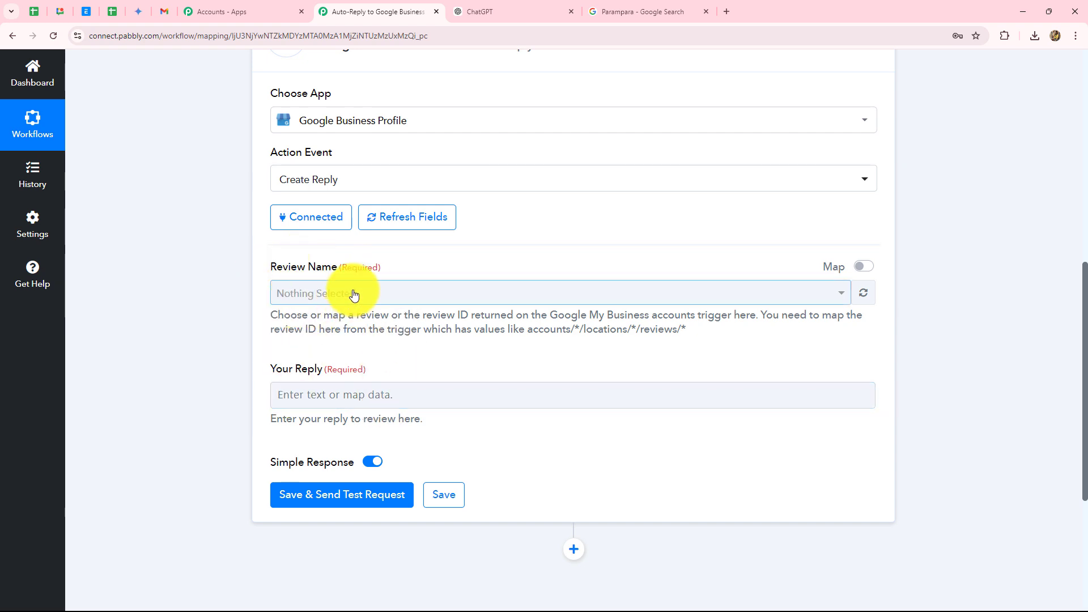
{"action": "scroll", "coordinate": [353, 295], "scroll_direction": "down", "scroll_amount": 1}
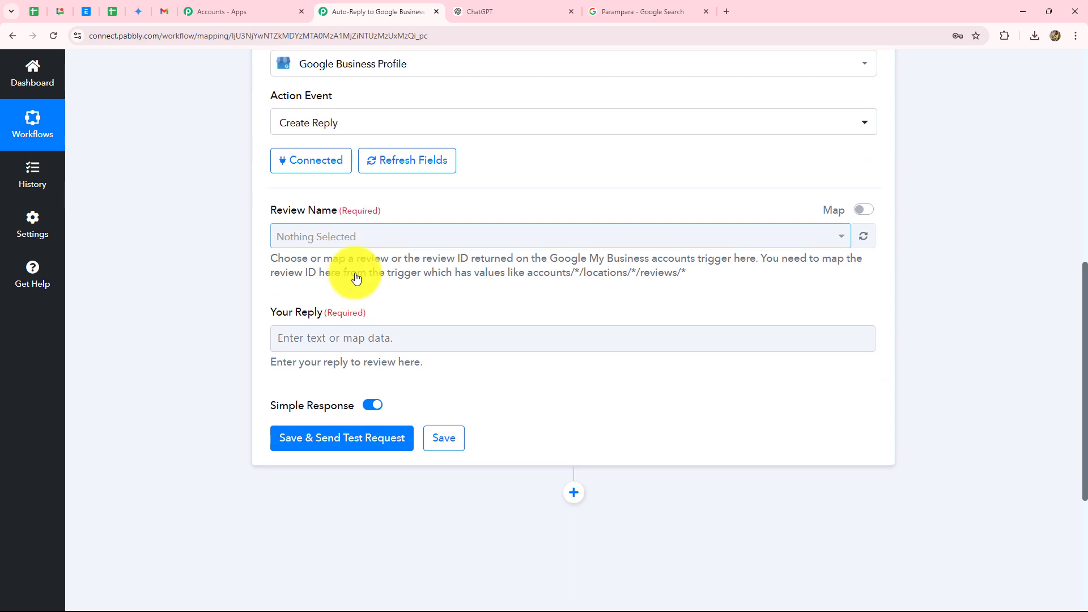
{"action": "left_click", "coordinate": [352, 236]}
{"action": "left_click", "coordinate": [232, 276]}
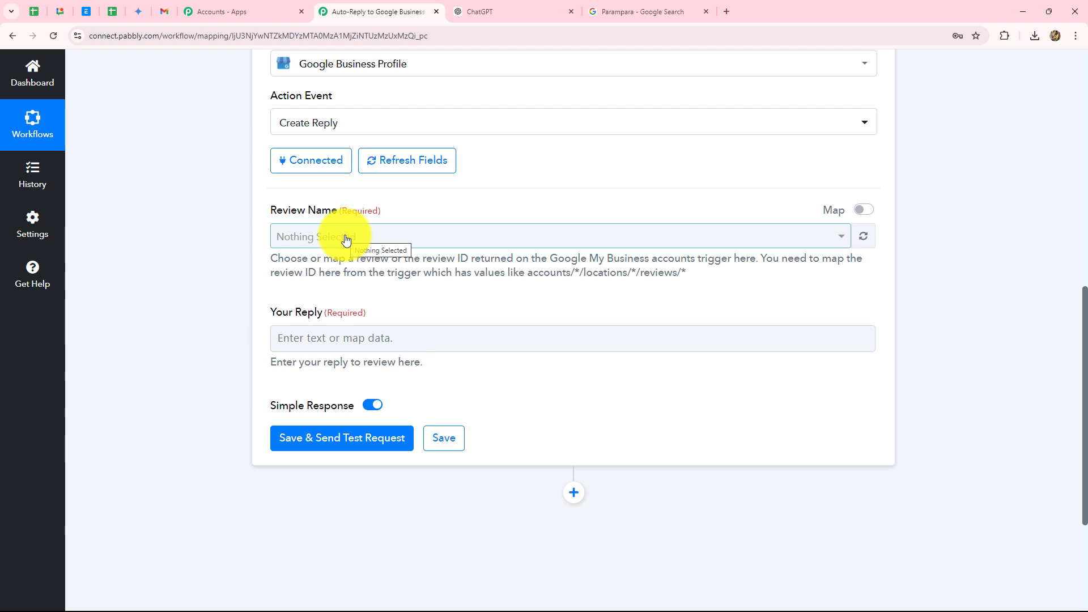
{"action": "left_click", "coordinate": [346, 240]}
{"action": "left_click", "coordinate": [223, 256]}
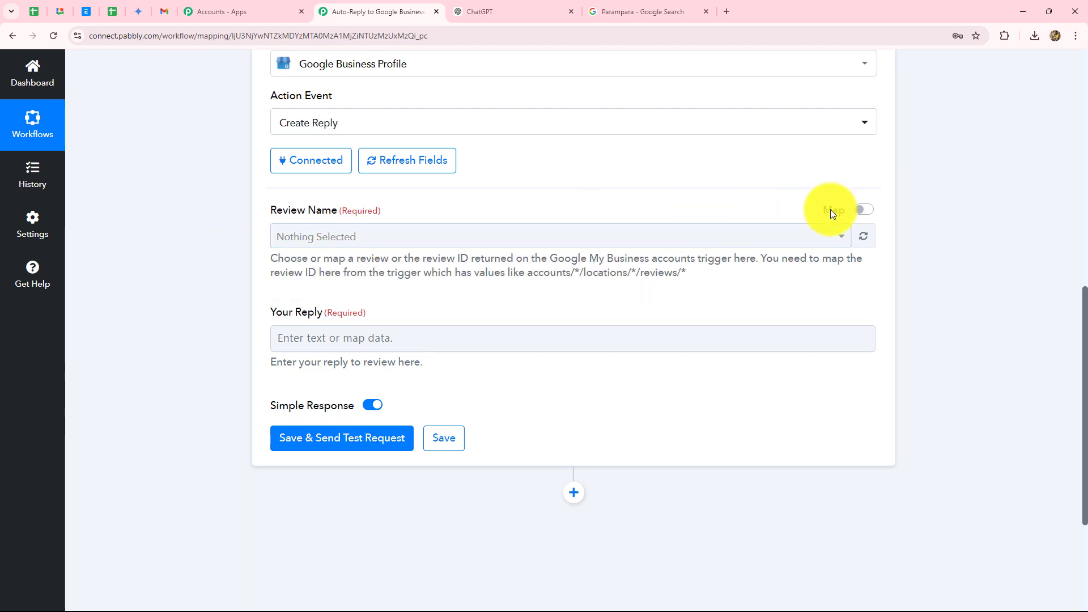
{"action": "left_click", "coordinate": [861, 212]}
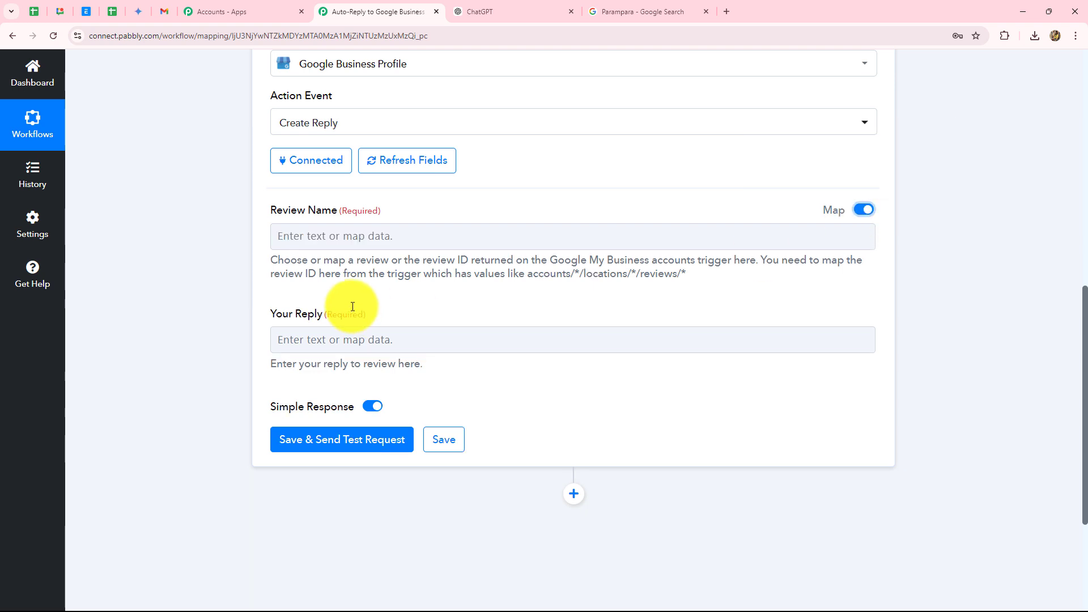
{"action": "left_click", "coordinate": [365, 242]}
{"action": "left_click", "coordinate": [351, 343]}
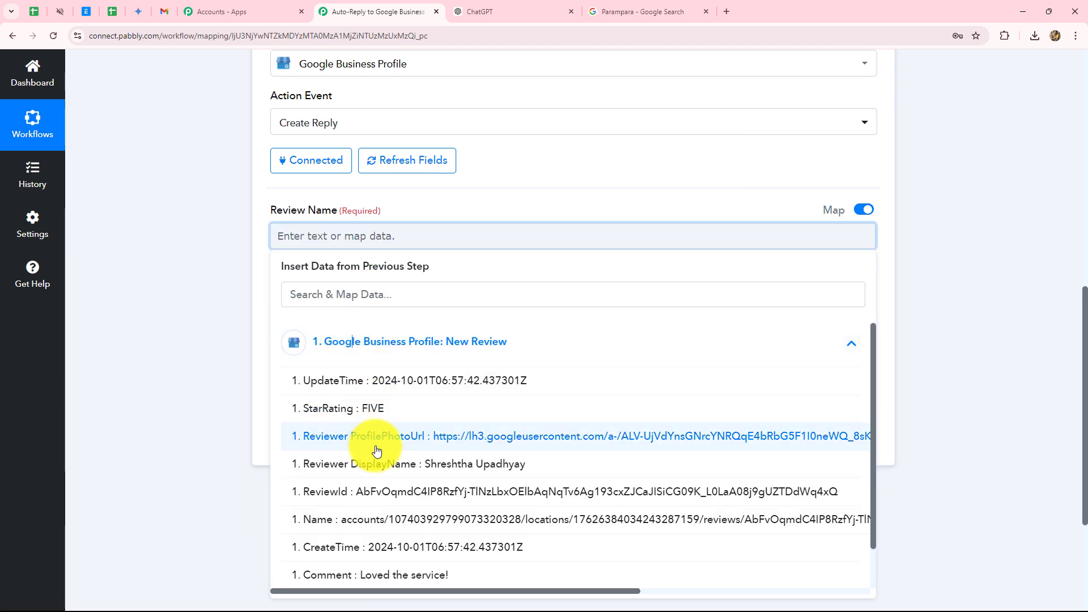
{"action": "scroll", "coordinate": [377, 448], "scroll_direction": "down", "scroll_amount": 1}
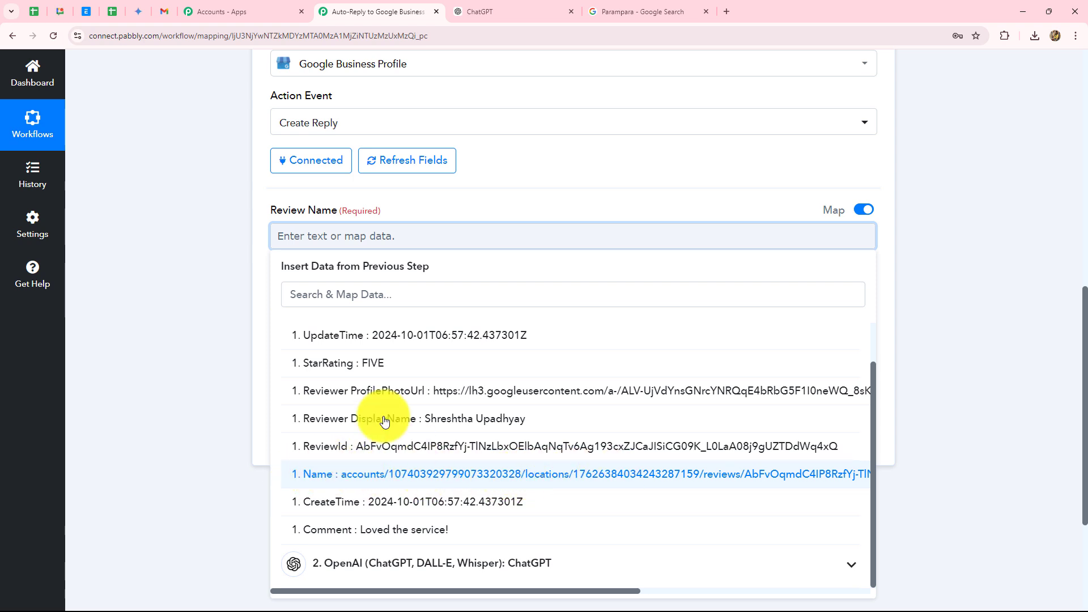
{"action": "left_click", "coordinate": [385, 475]}
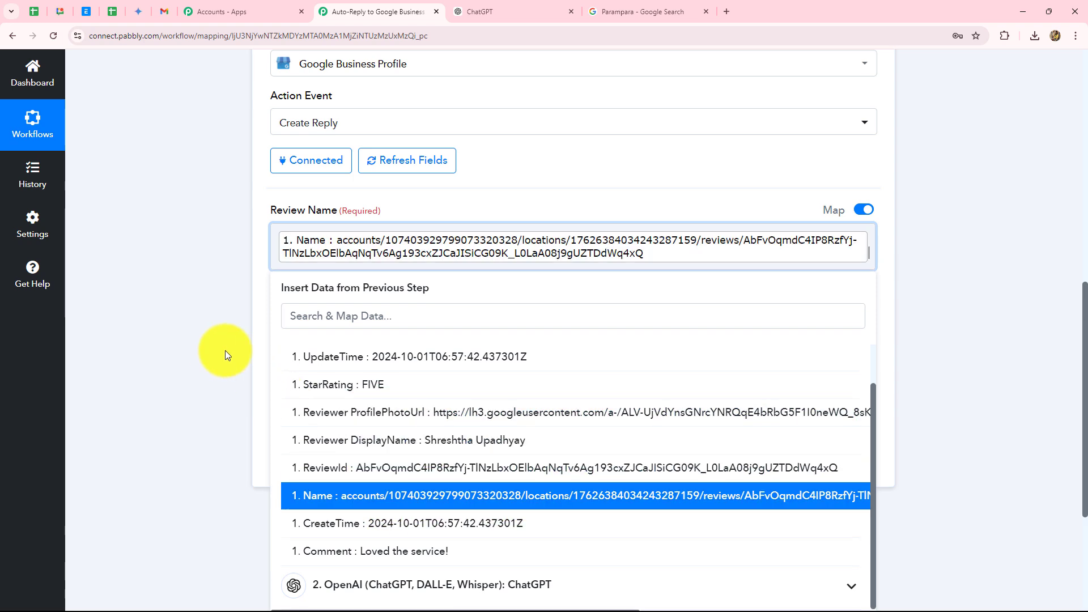
{"action": "left_click", "coordinate": [189, 285]}
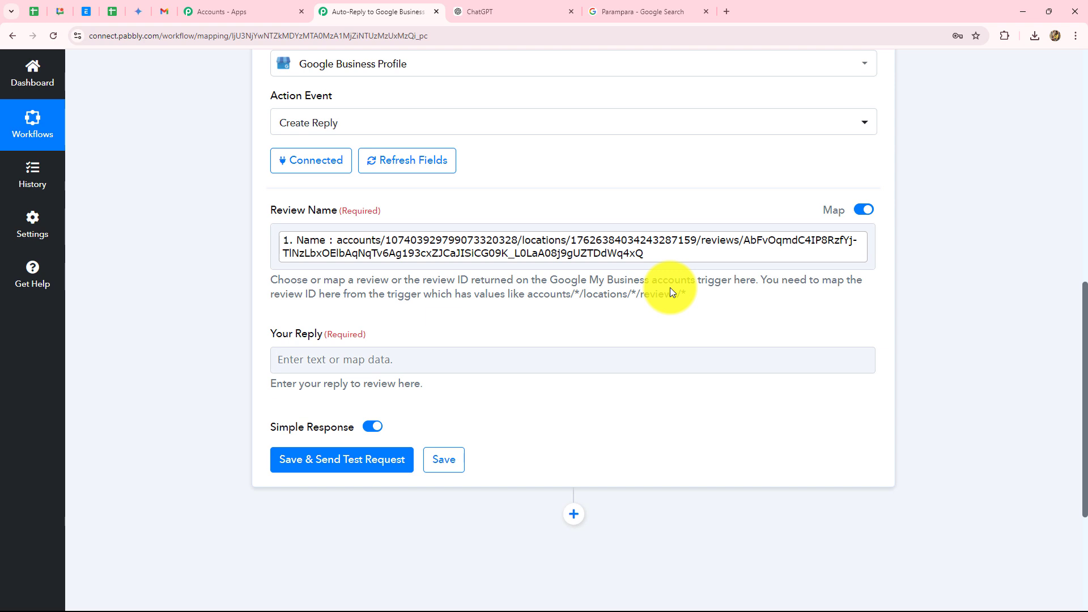
- Map Choices 0 Message Content from the ChatGPT step as the text of Your Reply
{"action": "scroll", "coordinate": [665, 254], "scroll_direction": "down", "scroll_amount": 1}
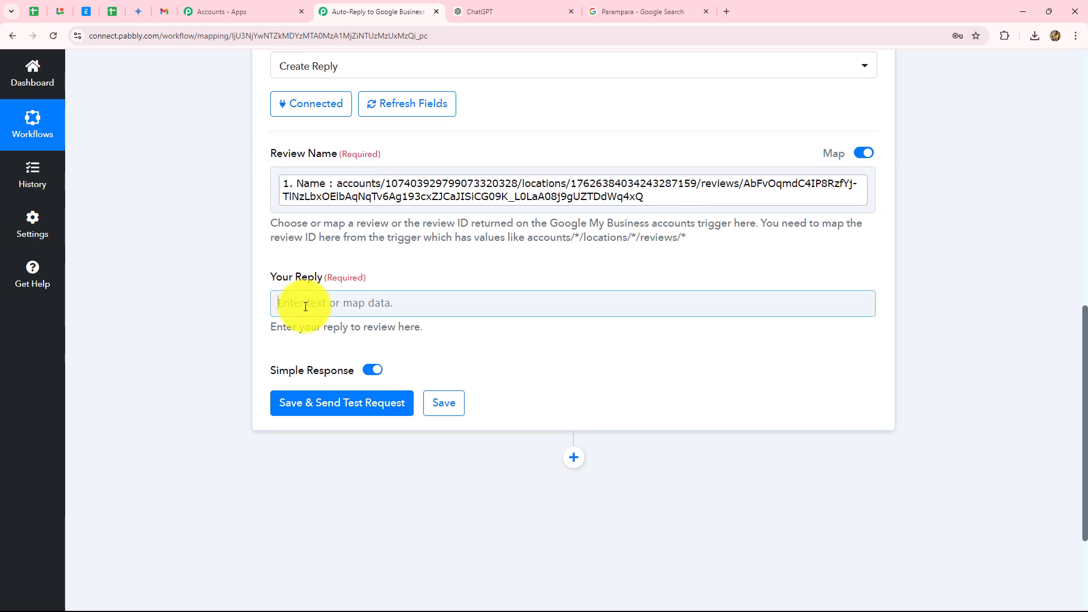
{"action": "left_click", "coordinate": [305, 307]}
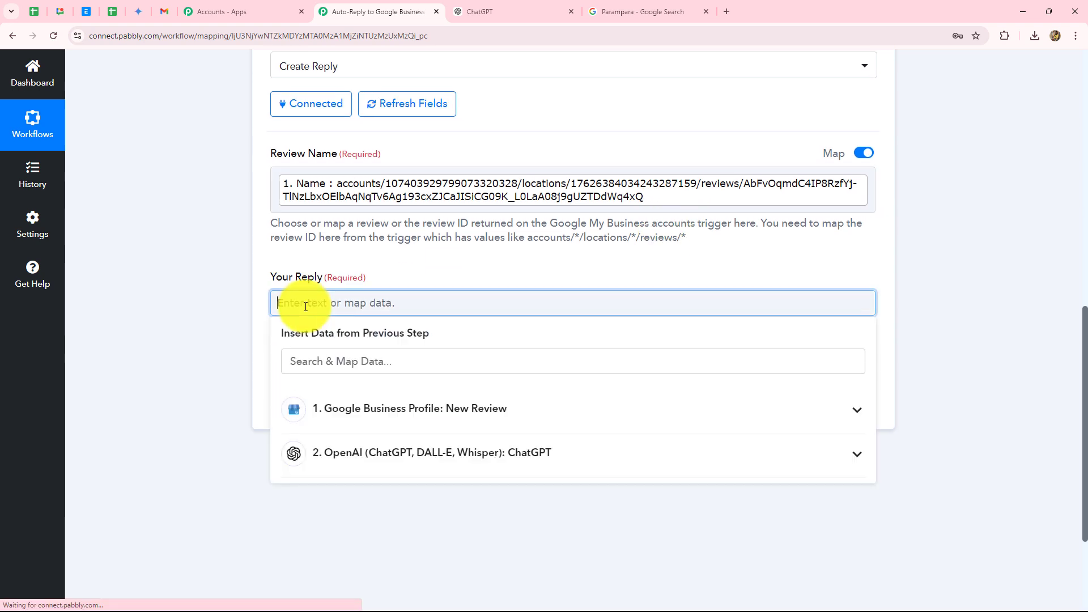
{"action": "scroll", "coordinate": [318, 300], "scroll_direction": "down", "scroll_amount": 3}
{"action": "left_click", "coordinate": [347, 290]}
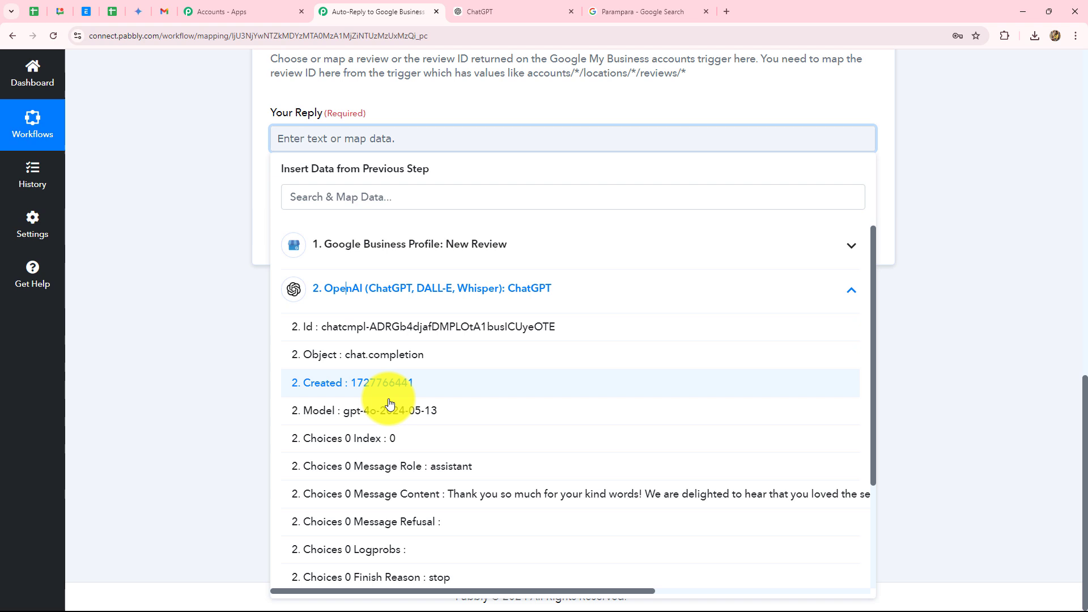
{"action": "left_click", "coordinate": [493, 501]}
{"action": "left_click", "coordinate": [232, 392]}
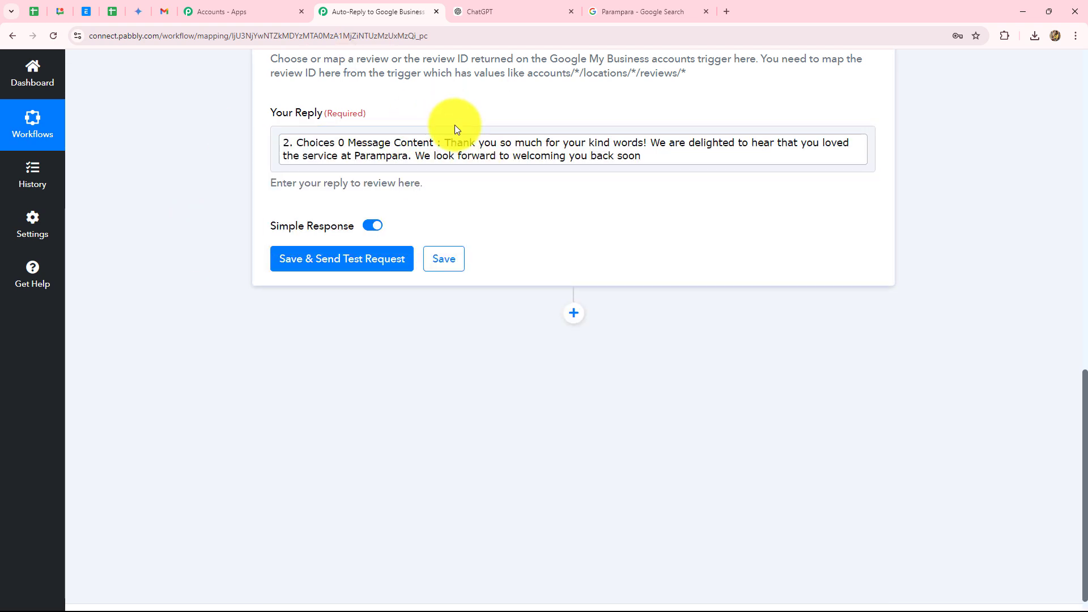
- Save the Create Reply action, send a test request and examine the UpdateTime value in the response
{"action": "left_click", "coordinate": [335, 262]}
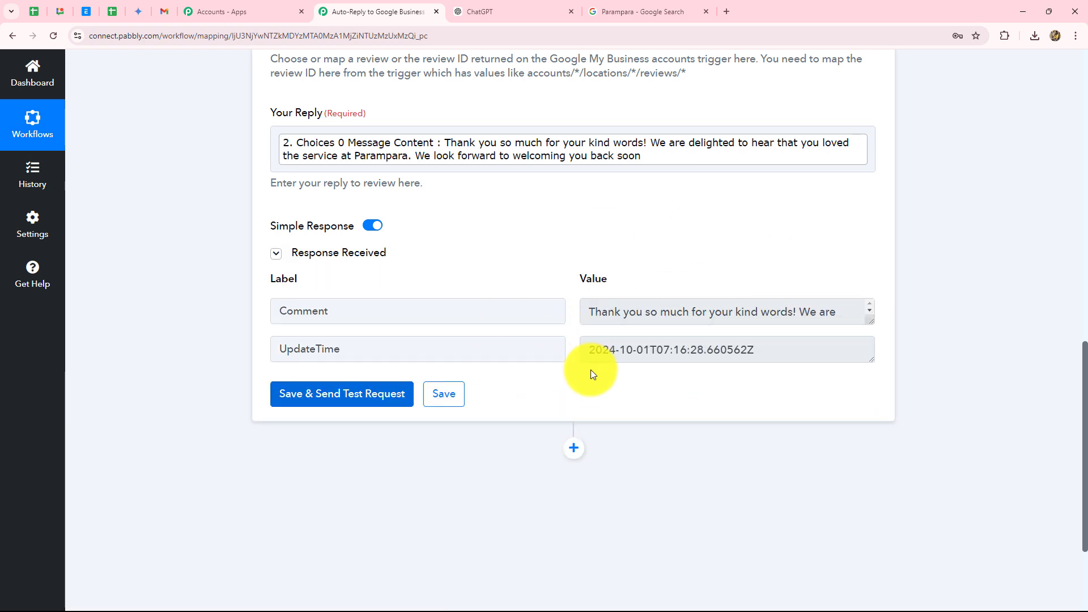
{"action": "left_click_drag", "start_coordinate": [814, 354], "coordinate": [566, 356]}
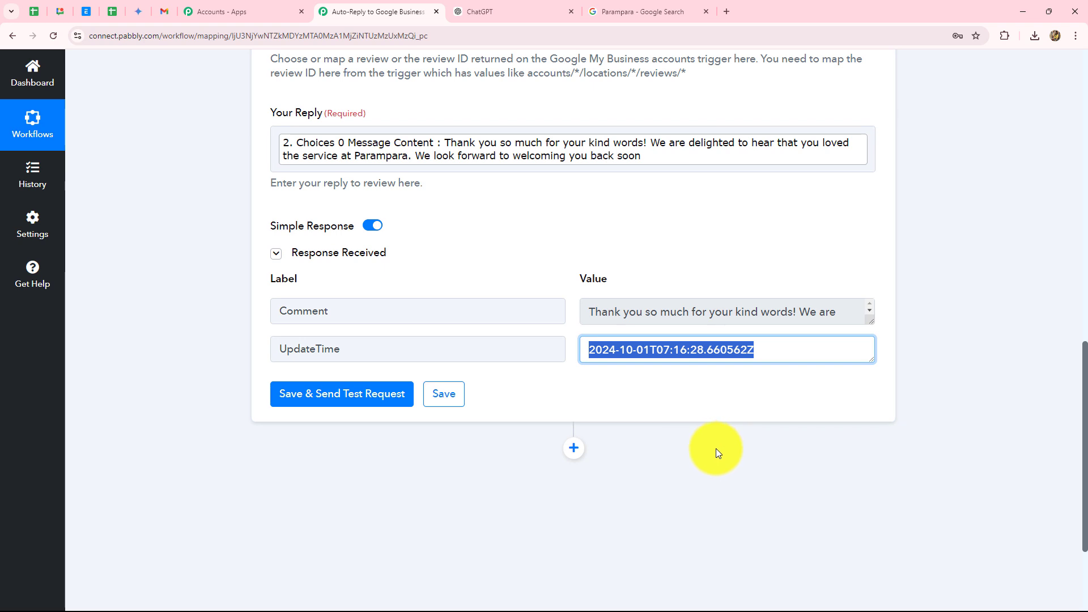
- Switch to the Parampara results in Google Search, reload the page and check the owner reply under the test review
{"action": "left_click", "coordinate": [626, 12]}
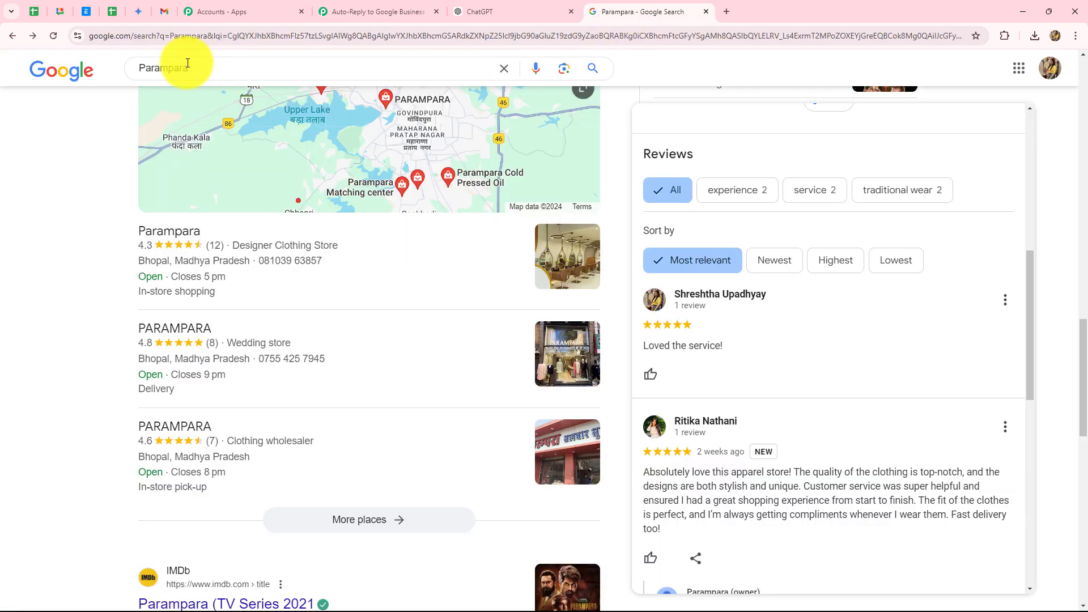
{"action": "left_click", "coordinate": [51, 35]}
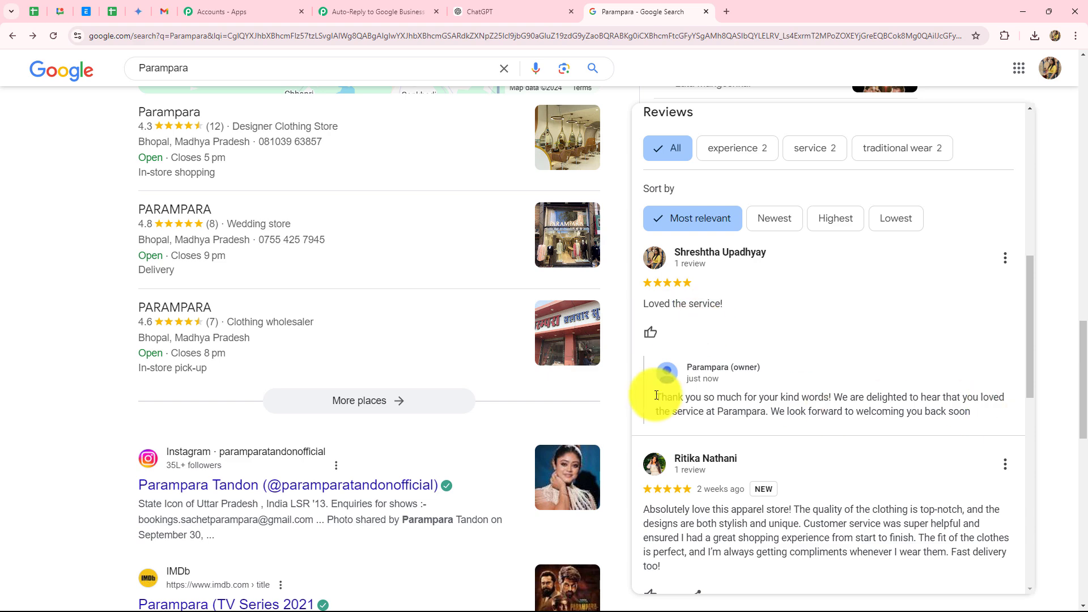
{"action": "left_click_drag", "start_coordinate": [656, 395], "coordinate": [993, 418]}
{"action": "left_click", "coordinate": [994, 425]}
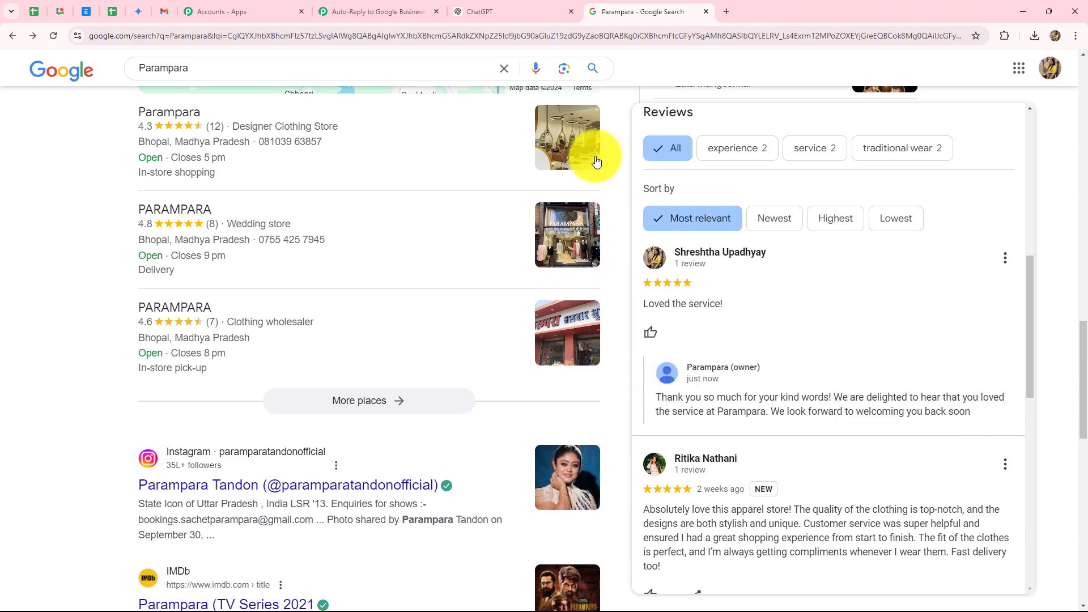
- Return to the Pabbly Connect workflow, review its steps and collapse the Create Reply action
{"action": "left_click", "coordinate": [359, 12]}
{"action": "scroll", "coordinate": [1026, 362], "scroll_direction": "up", "scroll_amount": 9}
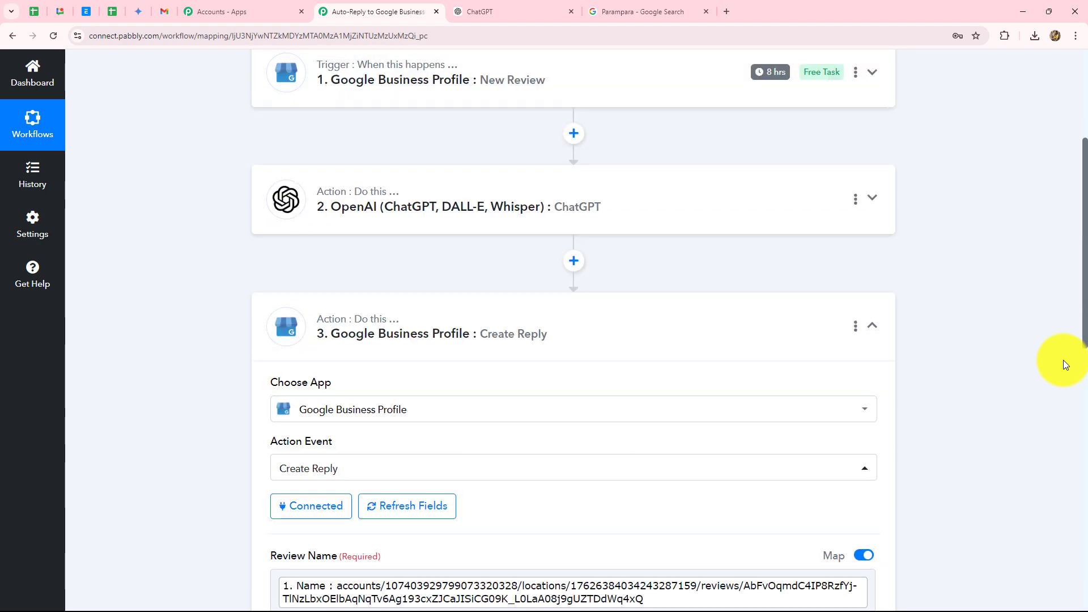
{"action": "scroll", "coordinate": [1063, 359], "scroll_direction": "up", "scroll_amount": 3}
{"action": "scroll", "coordinate": [1063, 359], "scroll_direction": "down", "scroll_amount": 3}
{"action": "left_click", "coordinate": [872, 325]}
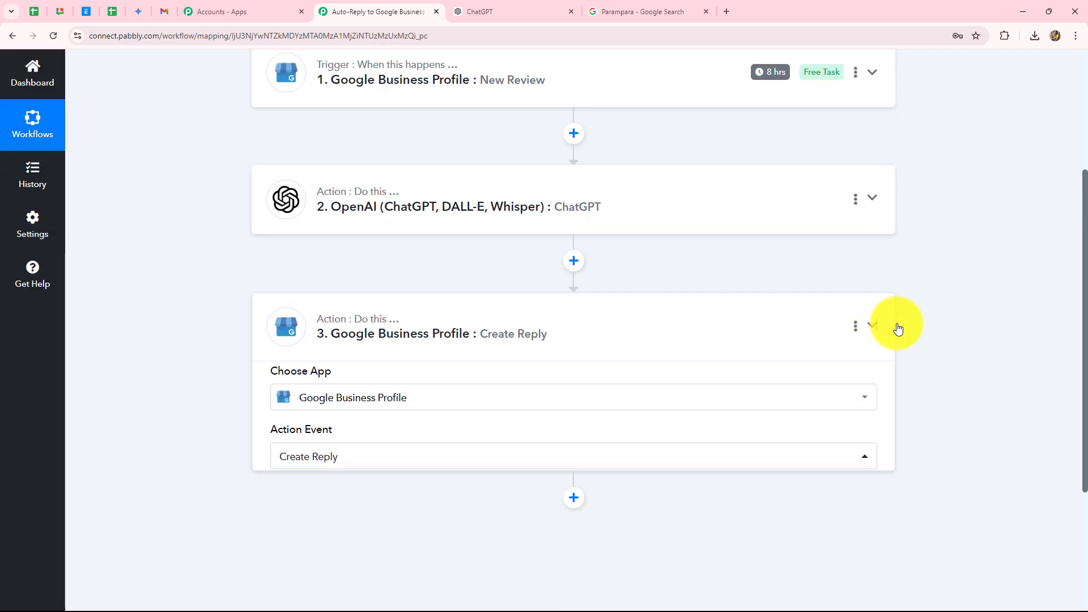